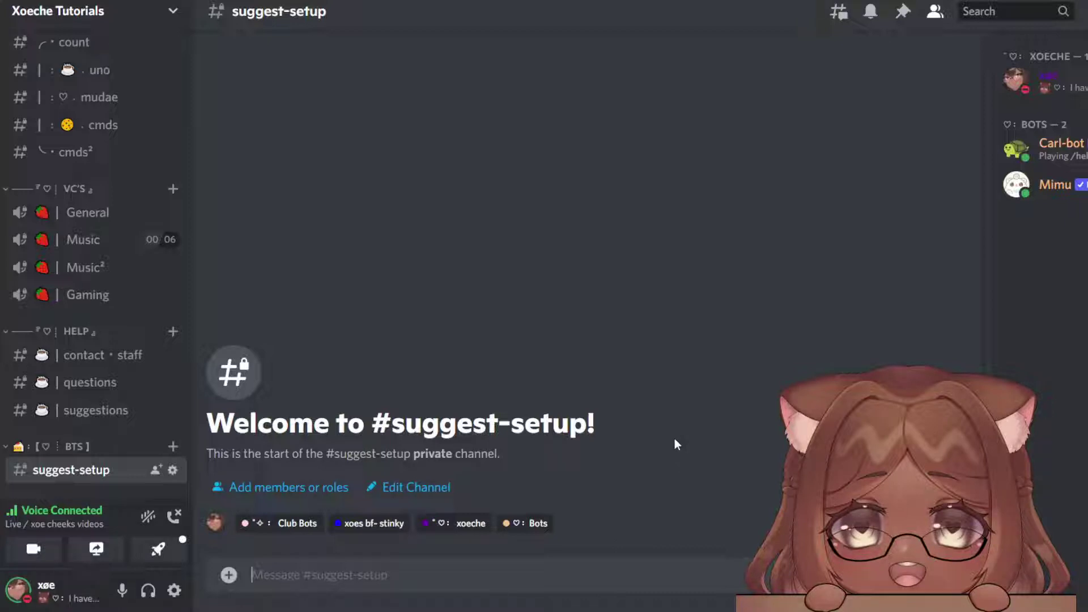
# - Create a new Mimu embed named "suggest" with the /embed create command
pyautogui.write('/embed')
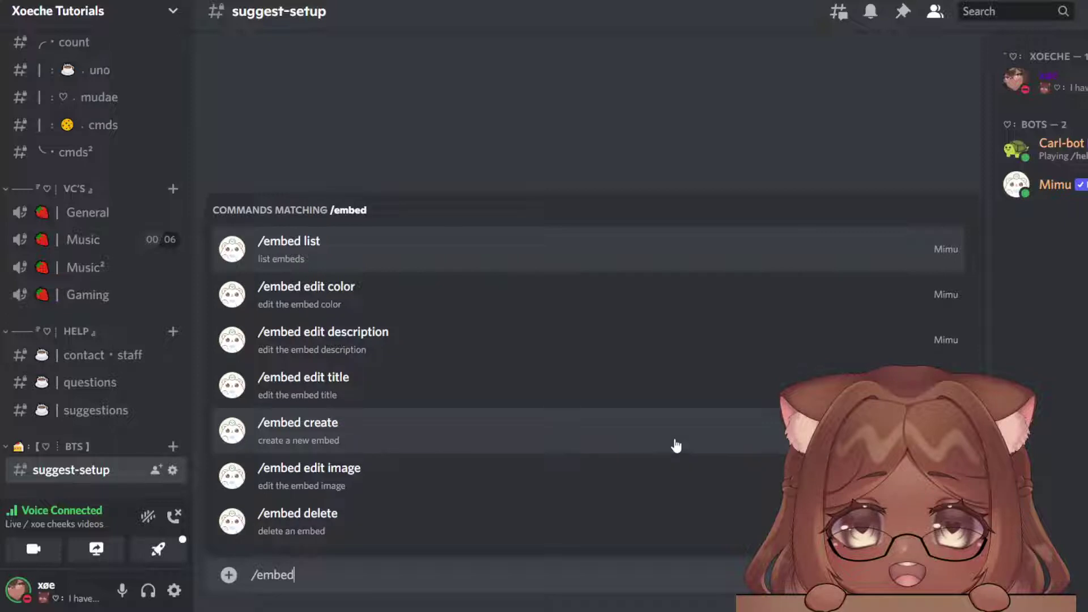
pyautogui.click(676, 446)
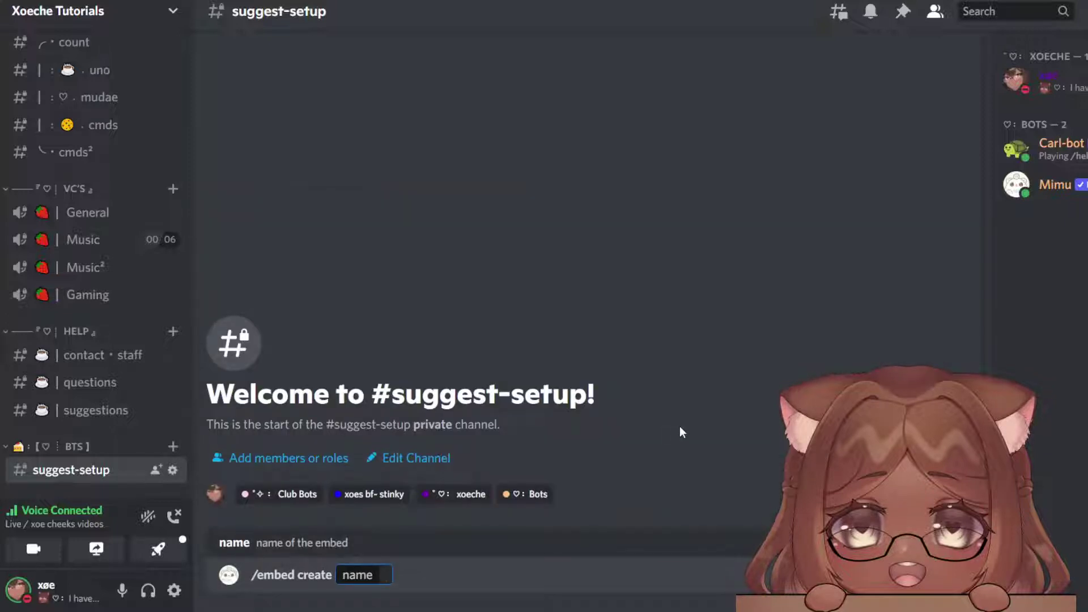
pyautogui.write('suggest')
pyautogui.press('Return')
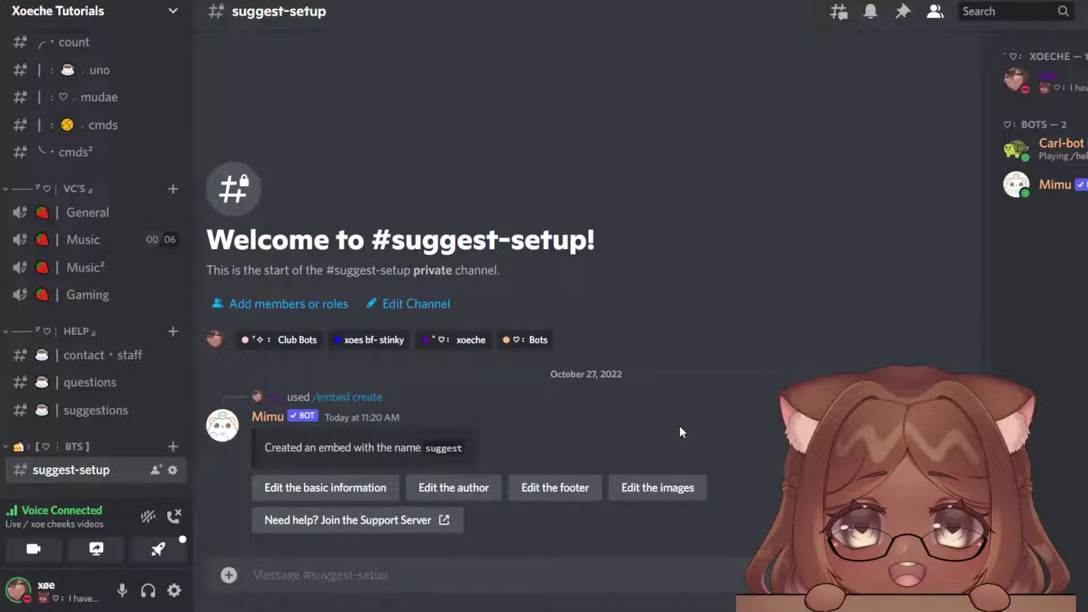
# - Edit the embed's basic information with title "New suggestion" and description "New suggestion from {user_name} : [$1+]"
pyautogui.click(377, 483)
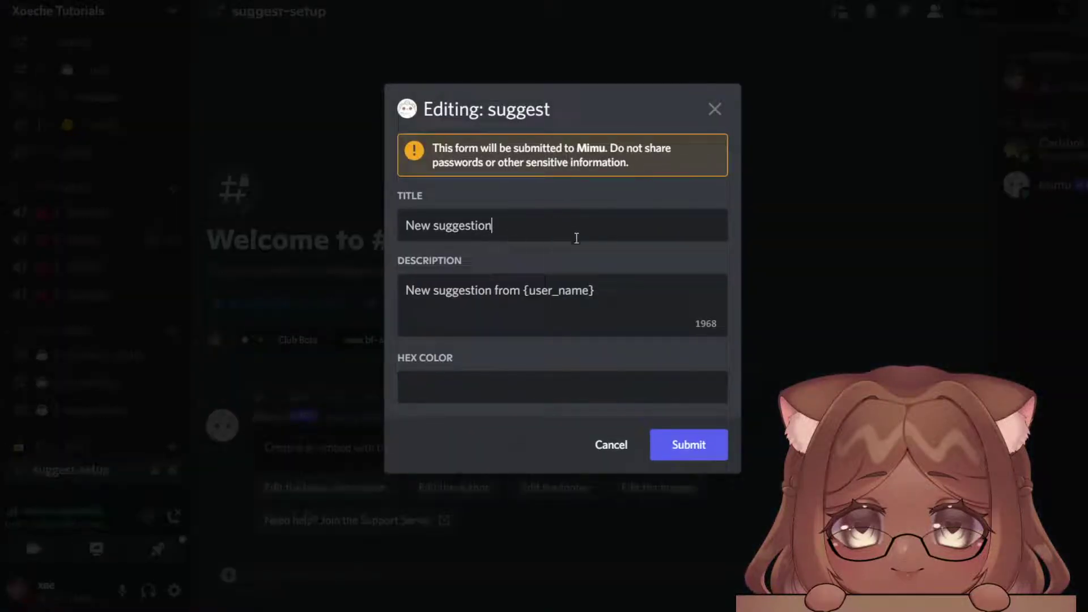
pyautogui.click(657, 231)
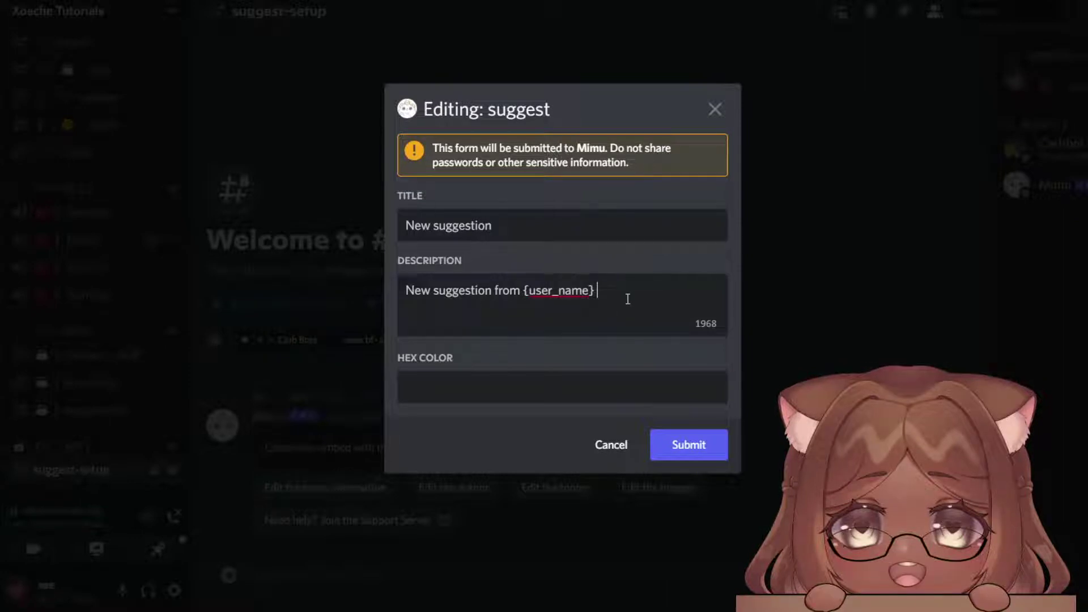
pyautogui.write(':')
pyautogui.write('[')
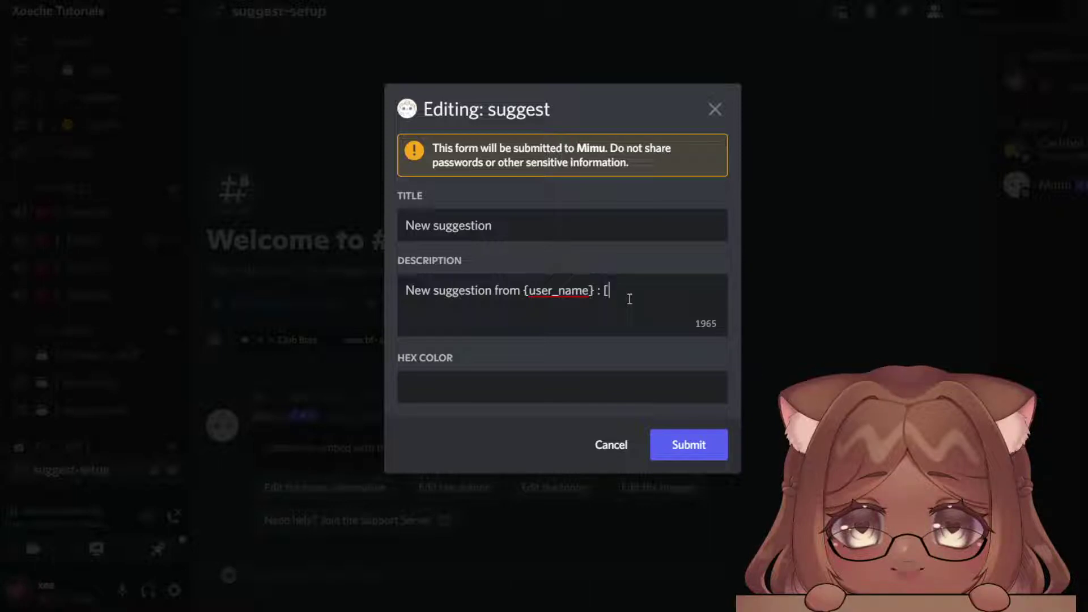
pyautogui.write('$1')
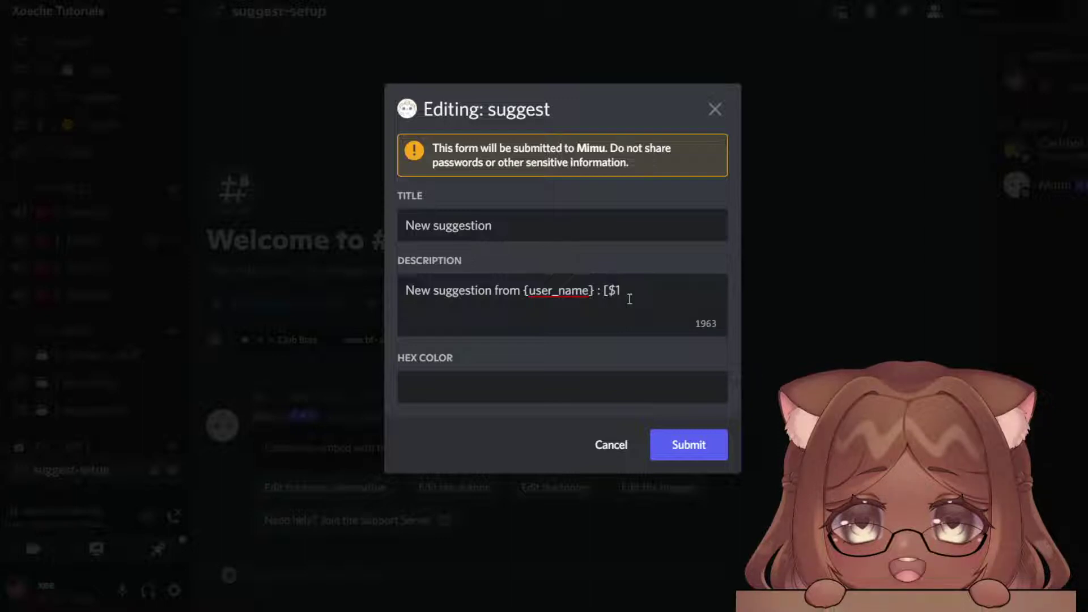
pyautogui.write('+')
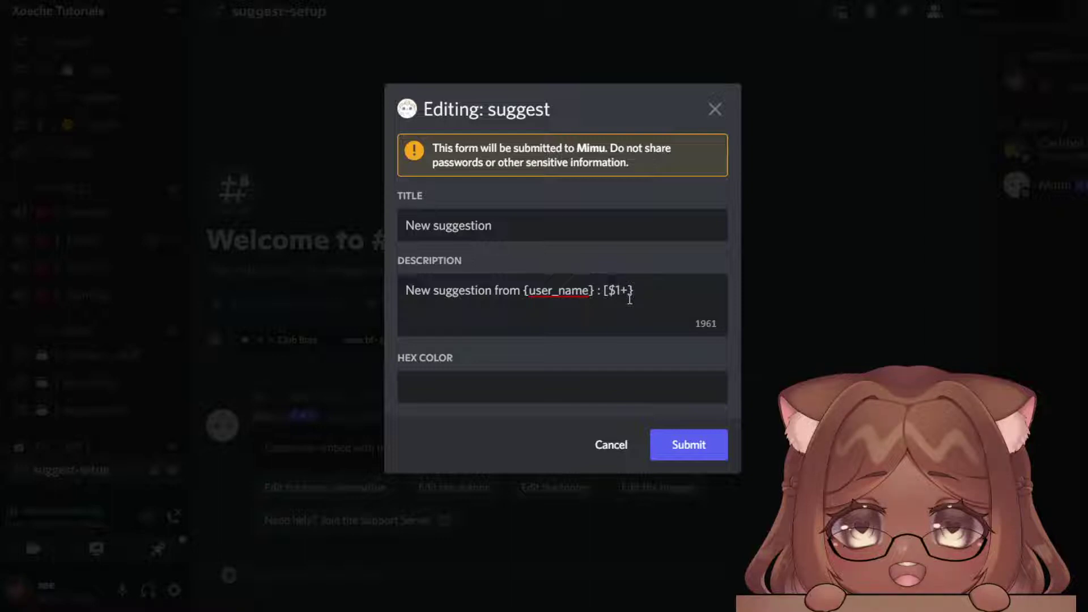
pyautogui.write(']')
# - Paste the copied hex color into the embed's color setting and submit the form
pyautogui.click(467, 389)
pyautogui.rightClick(467, 391)
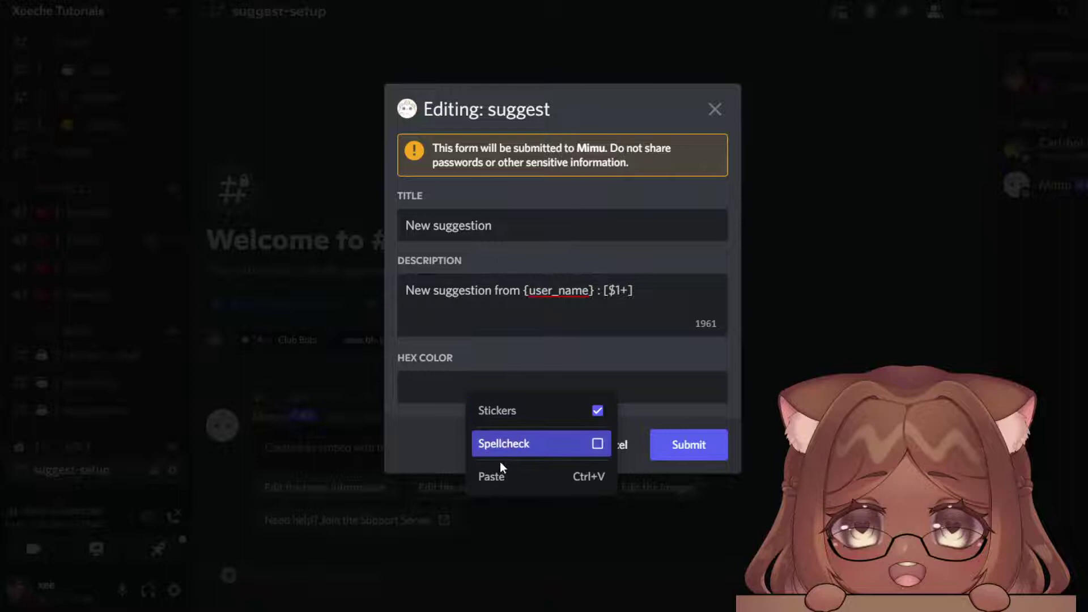
pyautogui.click(492, 476)
pyautogui.click(688, 452)
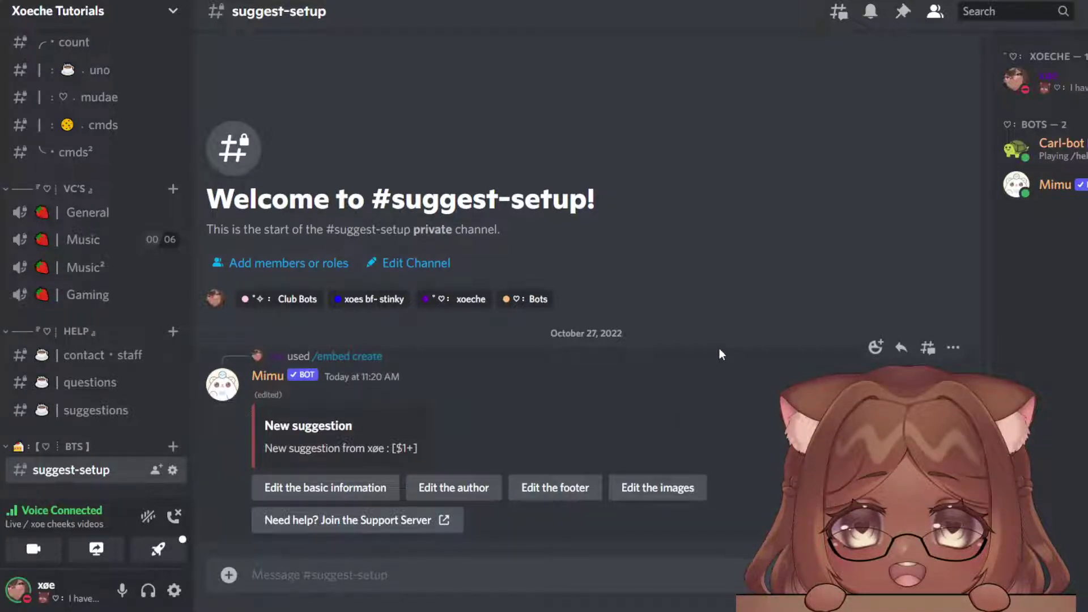
# - Begin a Mimu /autoresponder add command with the trigger ".suggest"
pyautogui.write('/auto')
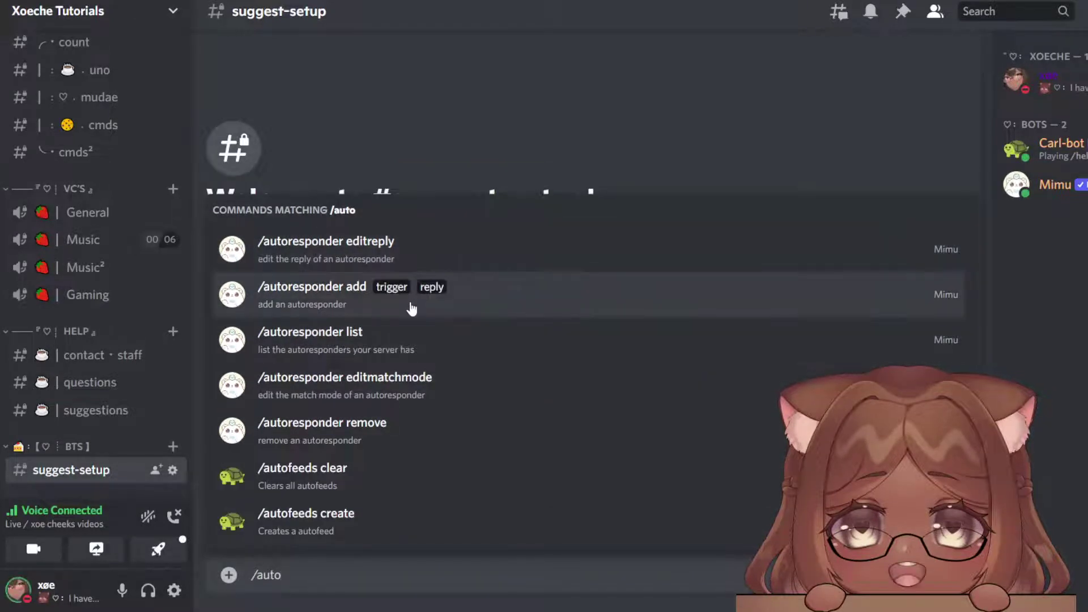
pyautogui.click(411, 307)
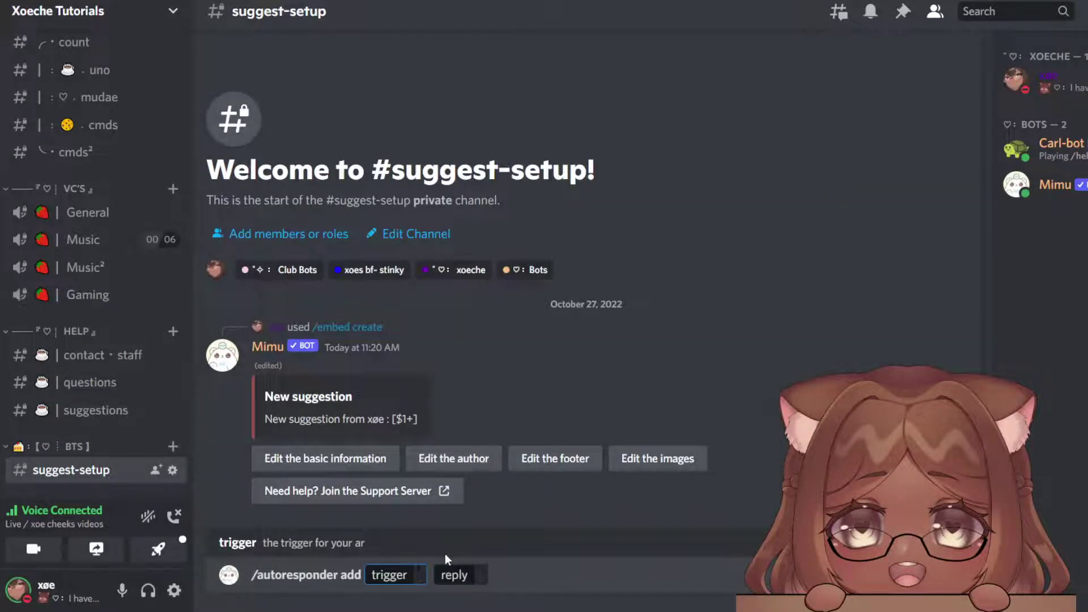
pyautogui.write('.sugge')
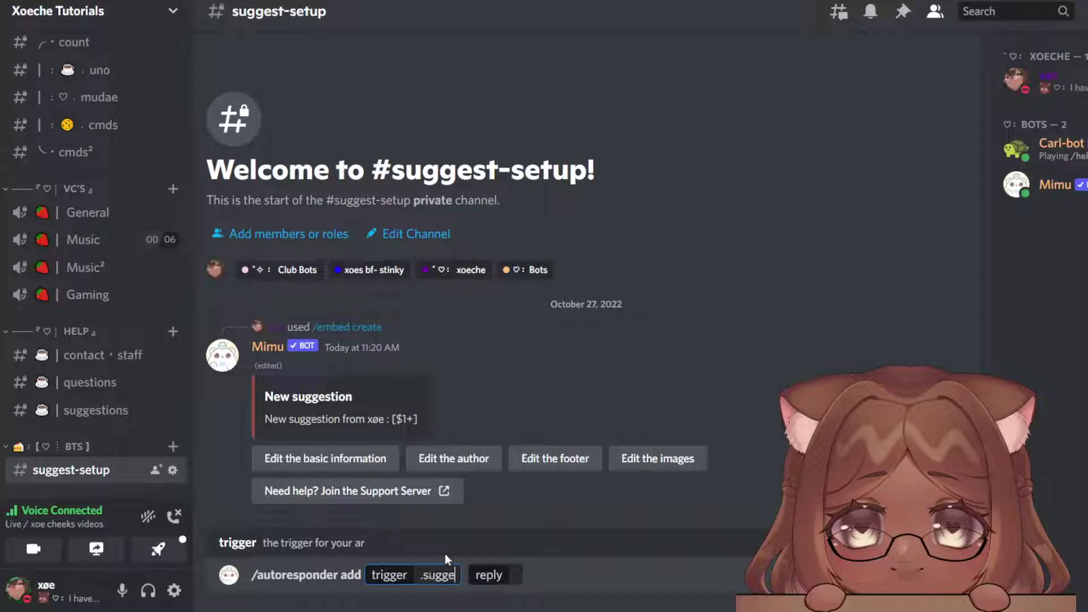
pyautogui.write('st')
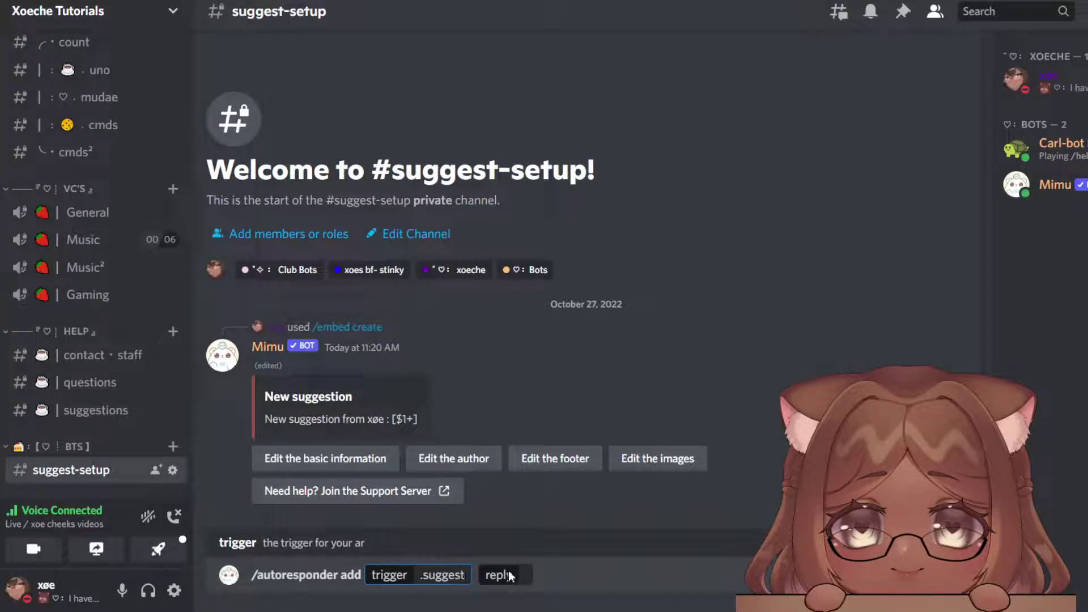
# - Begin the autoresponder's reply with the variables {delete}{requirearg:1}
pyautogui.click(517, 571)
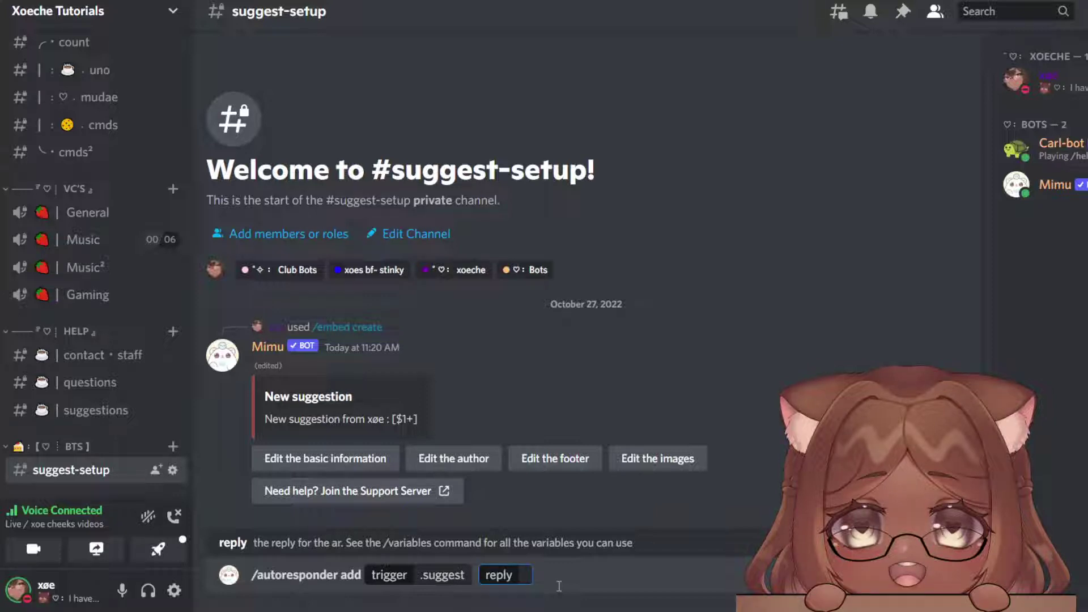
pyautogui.write('{delete}')
pyautogui.write('{')
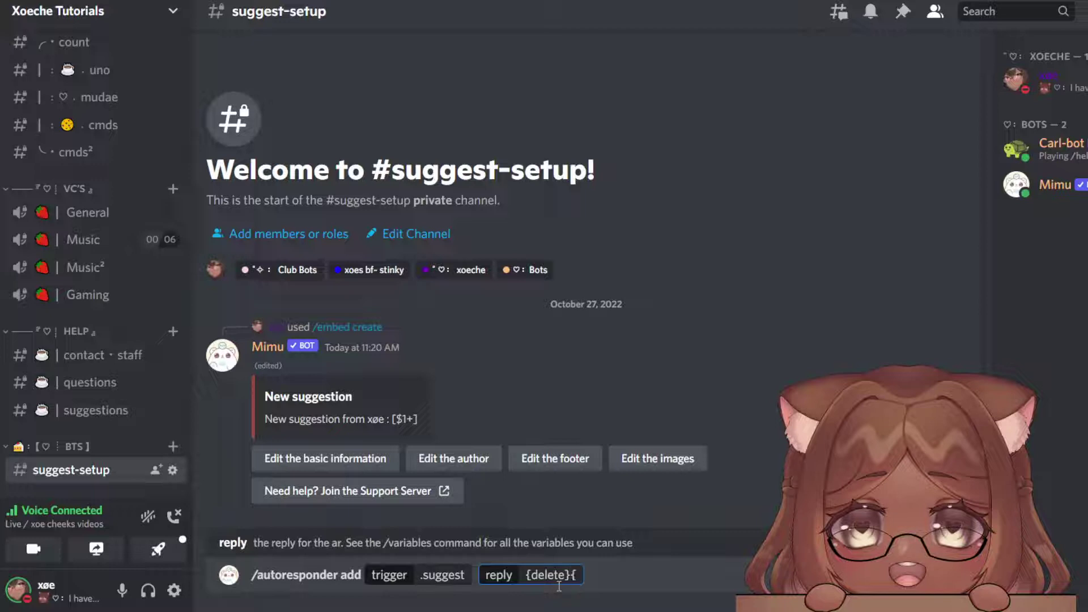
pyautogui.write('r')
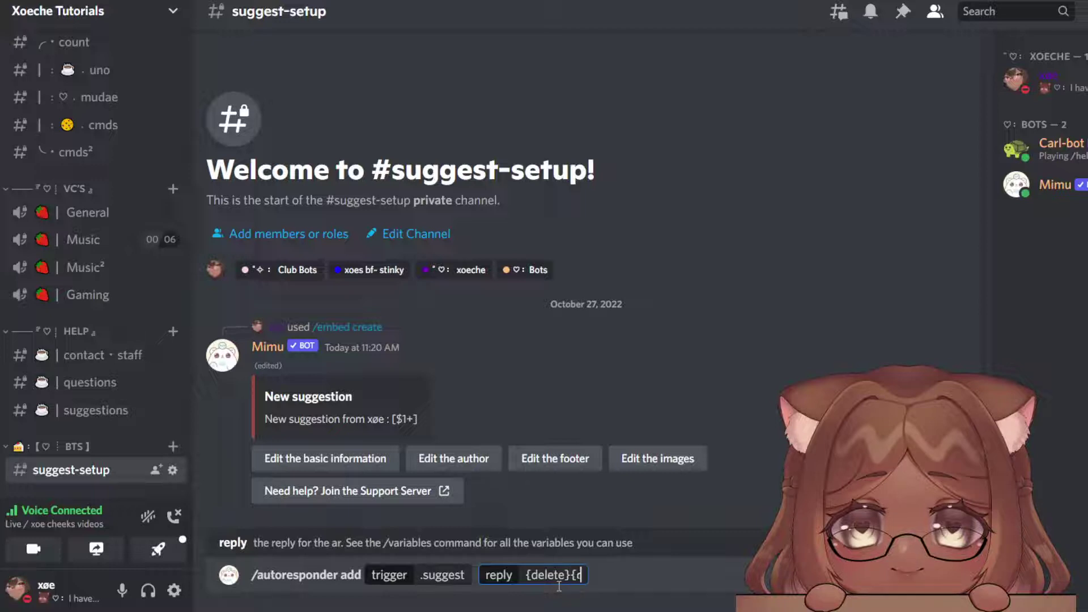
pyautogui.write('equire')
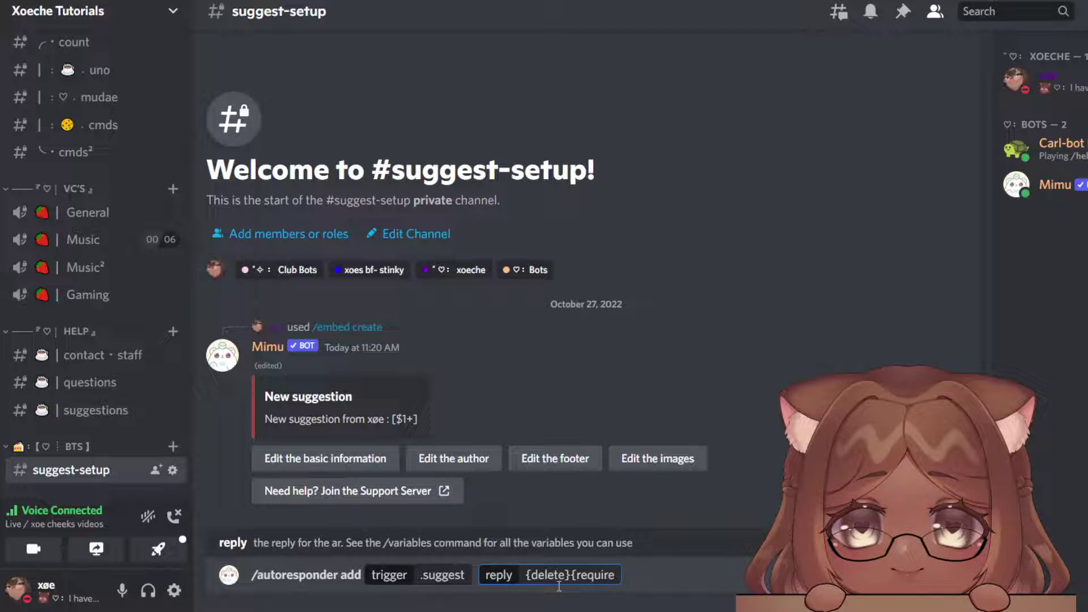
pyautogui.write('arg:')
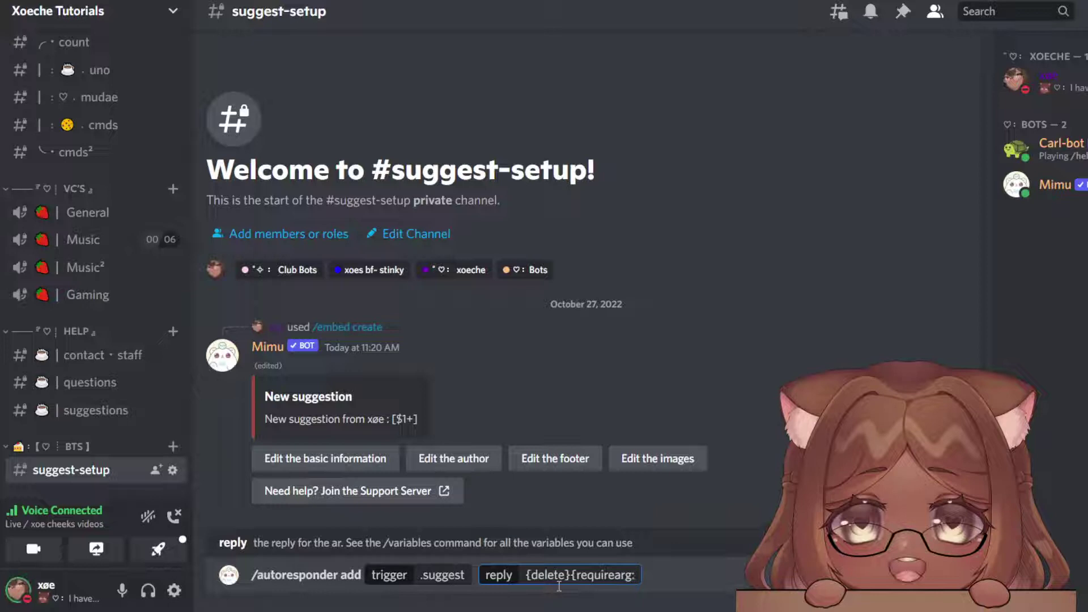
pyautogui.write('1')
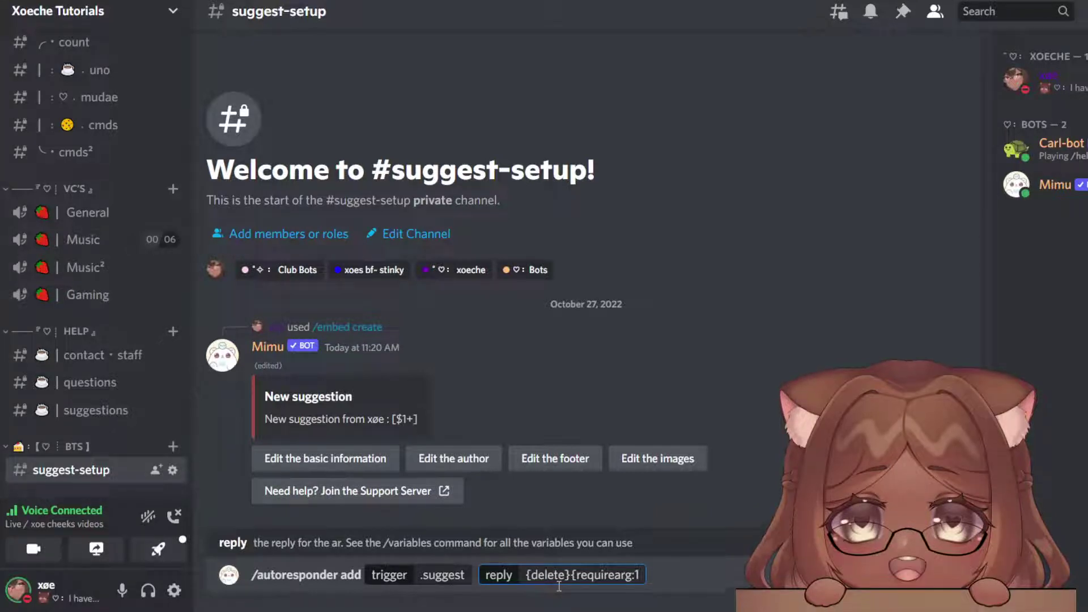
pyautogui.write('}')
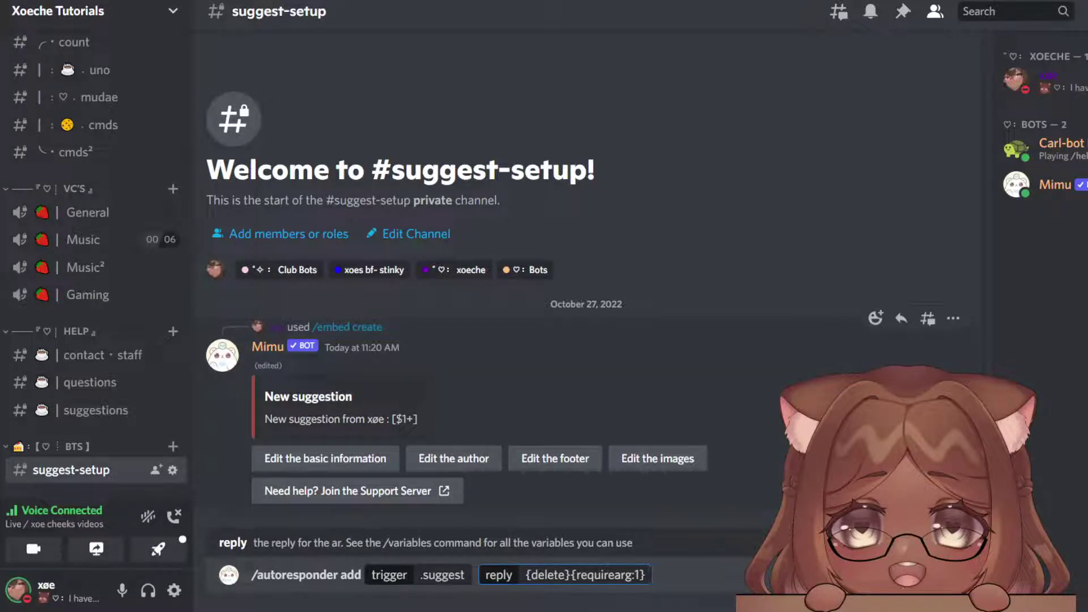
# - Add a {sendto: variable to the reply, targeting the suggestions channel
pyautogui.write('{')
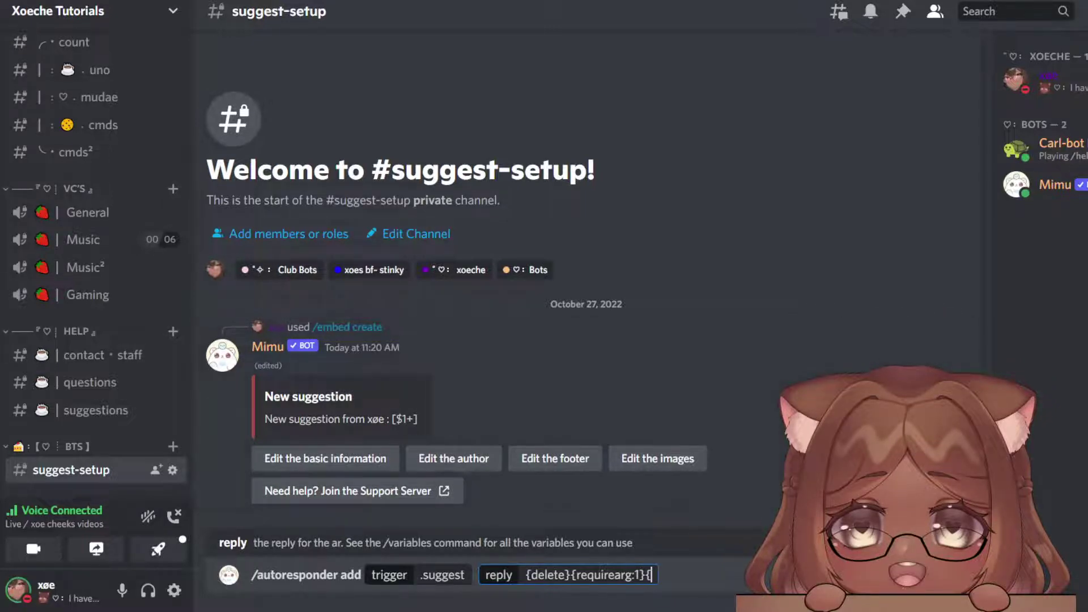
pyautogui.write('sendto')
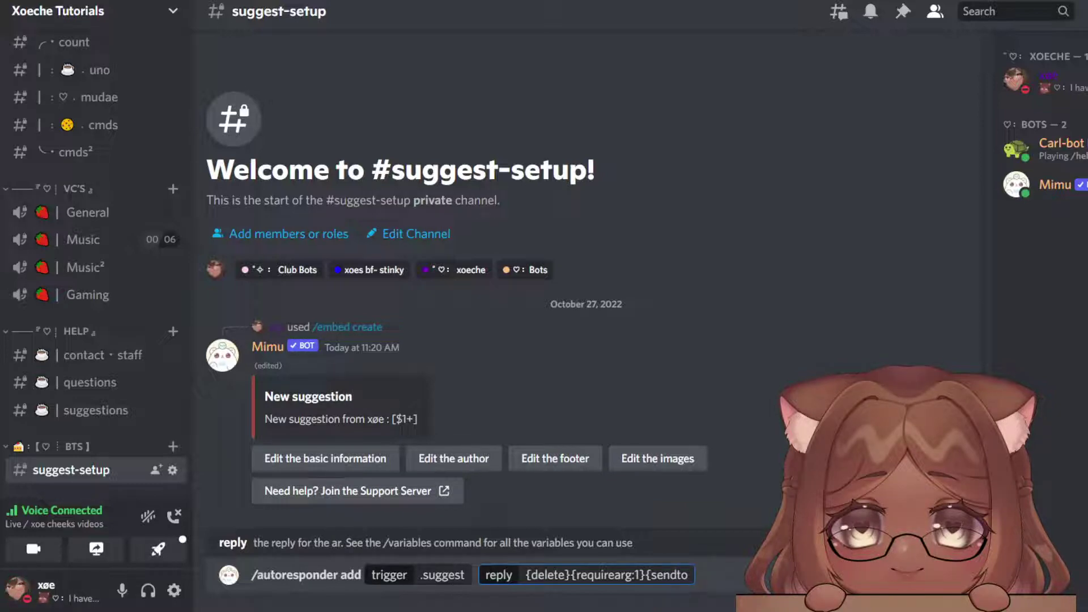
pyautogui.write(': #suu')
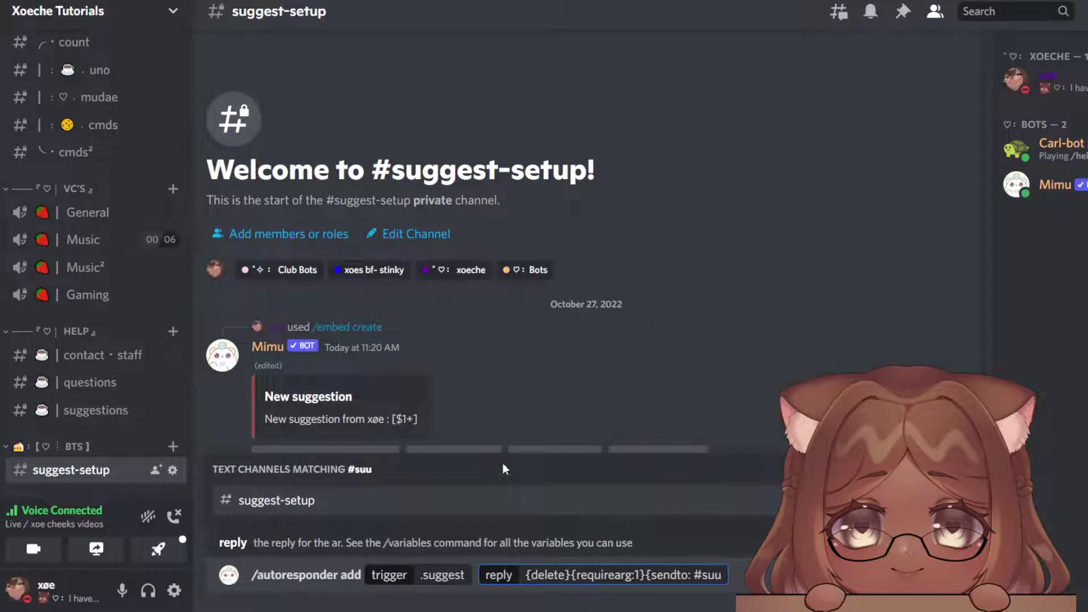
pyautogui.press('BackSpace')
pyautogui.write('gg')
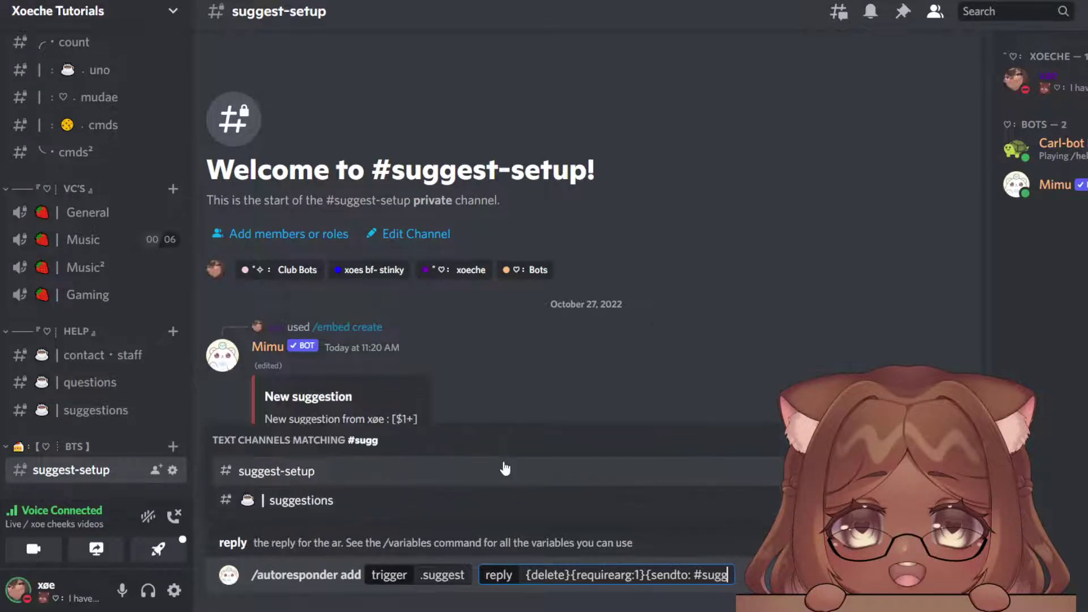
pyautogui.press('Down')
pyautogui.press('Return')
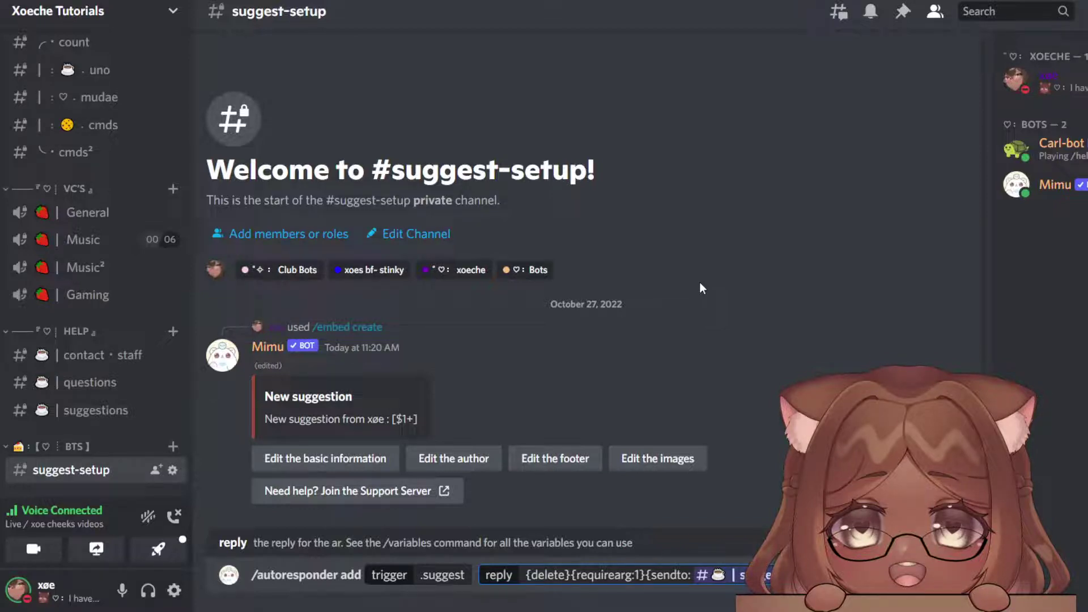
# - Close the sendto variable and add a {requirechannel: variable restricted to the first cmds channel
pyautogui.write('}{requirechannel: #cm')
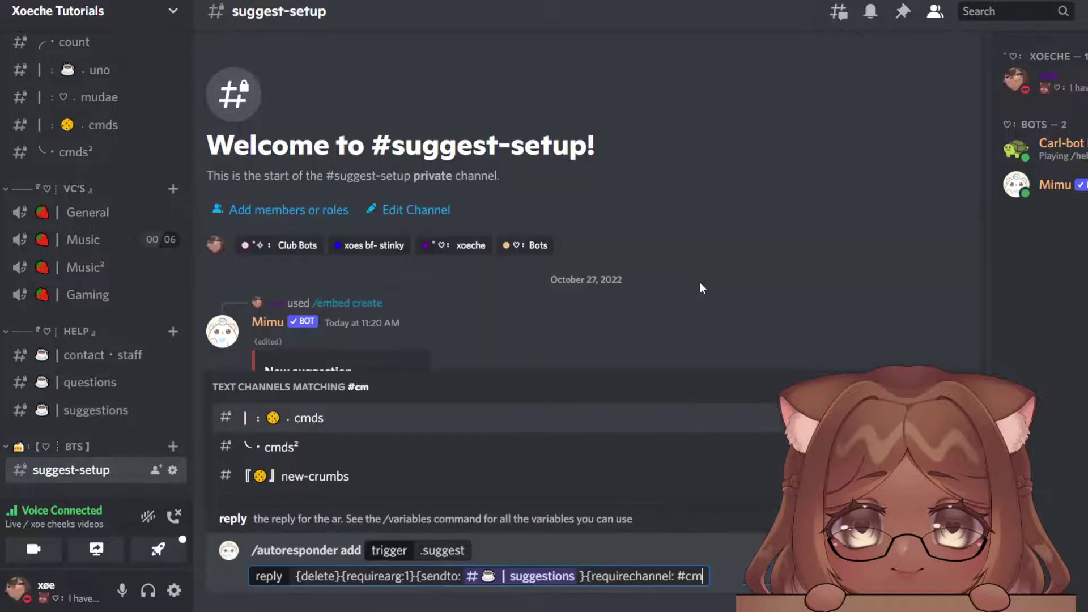
pyautogui.click(510, 419)
pyautogui.press('shift')
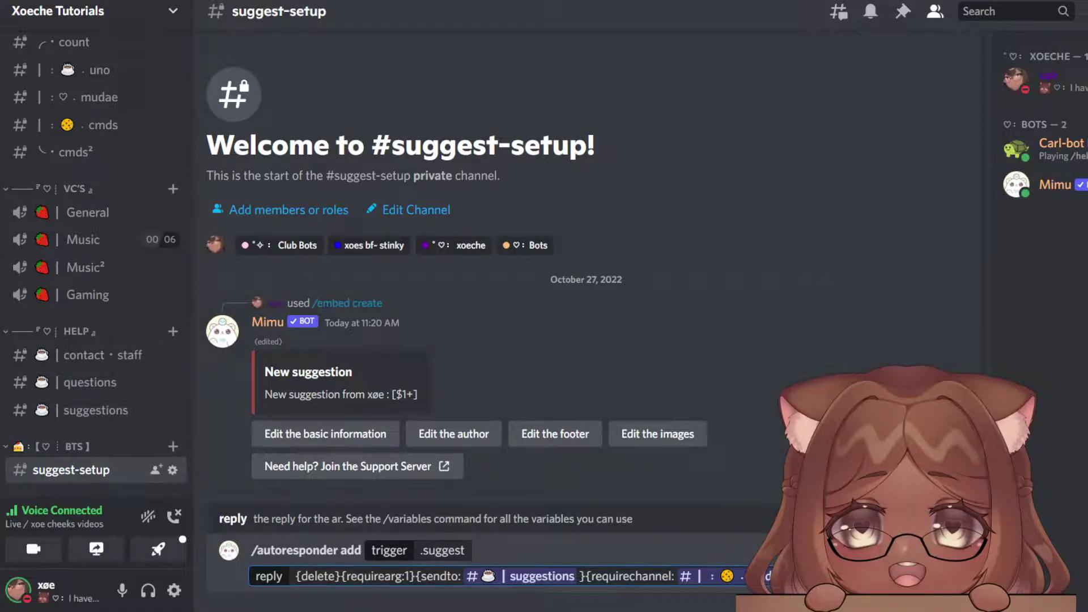
pyautogui.click(958, 576)
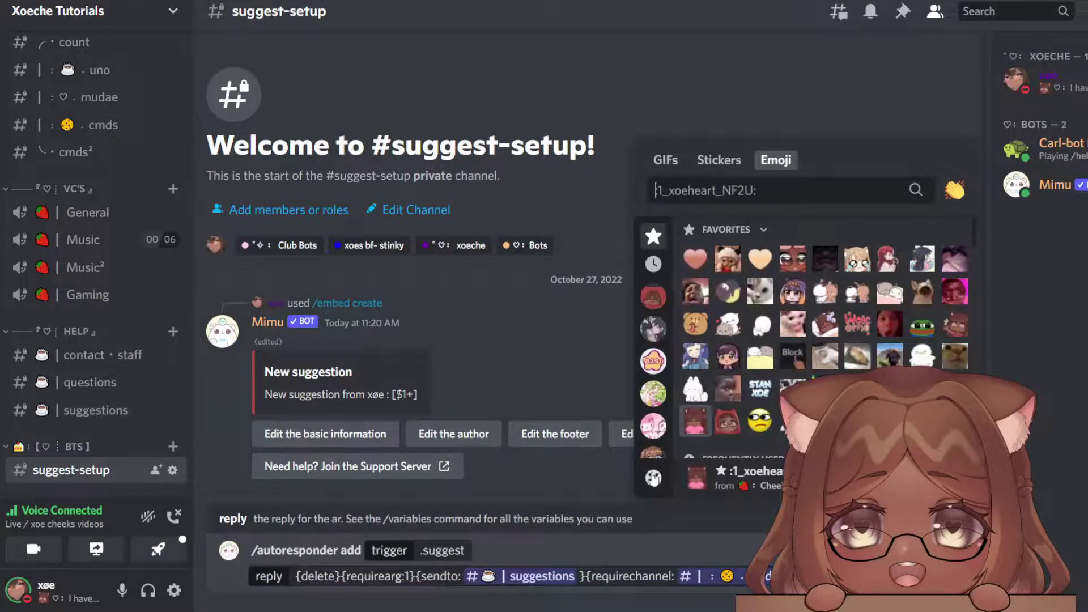
pyautogui.scroll(-15, 788, 314)
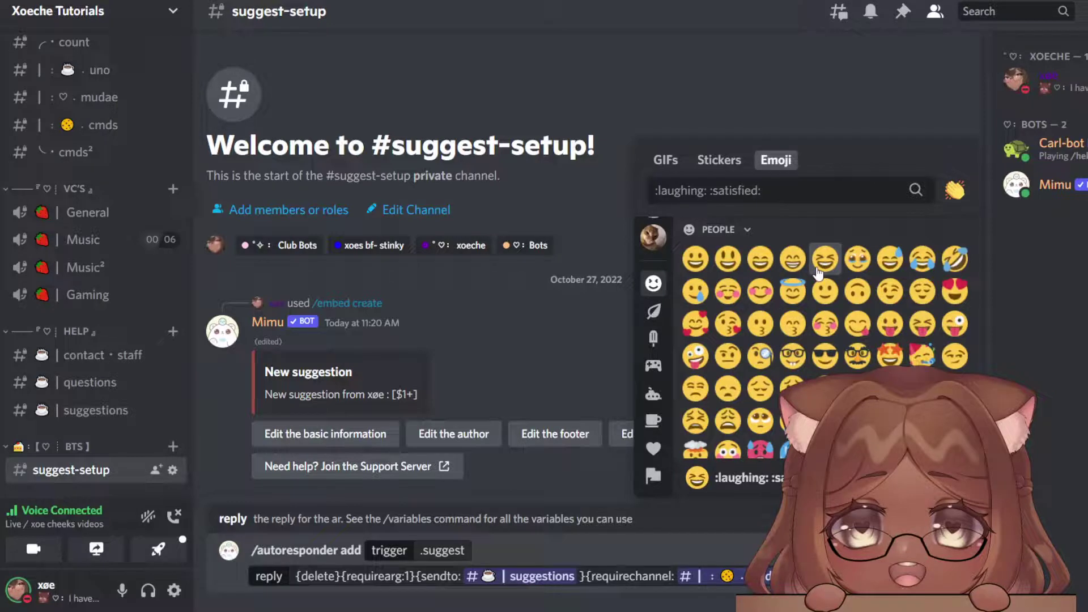
pyautogui.scroll(-3, 819, 275)
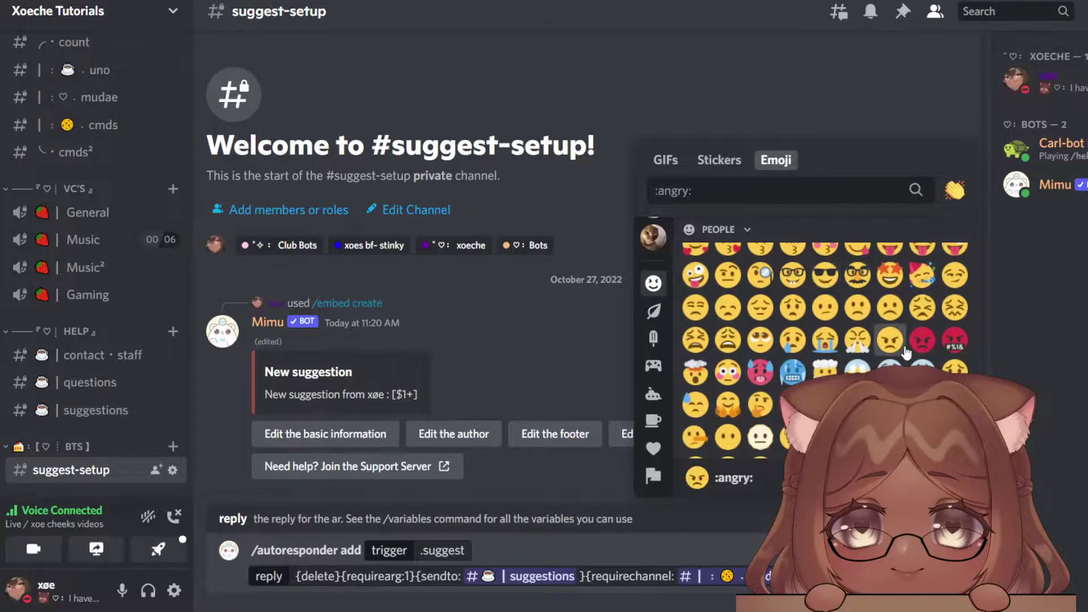
pyautogui.scroll(4, 855, 343)
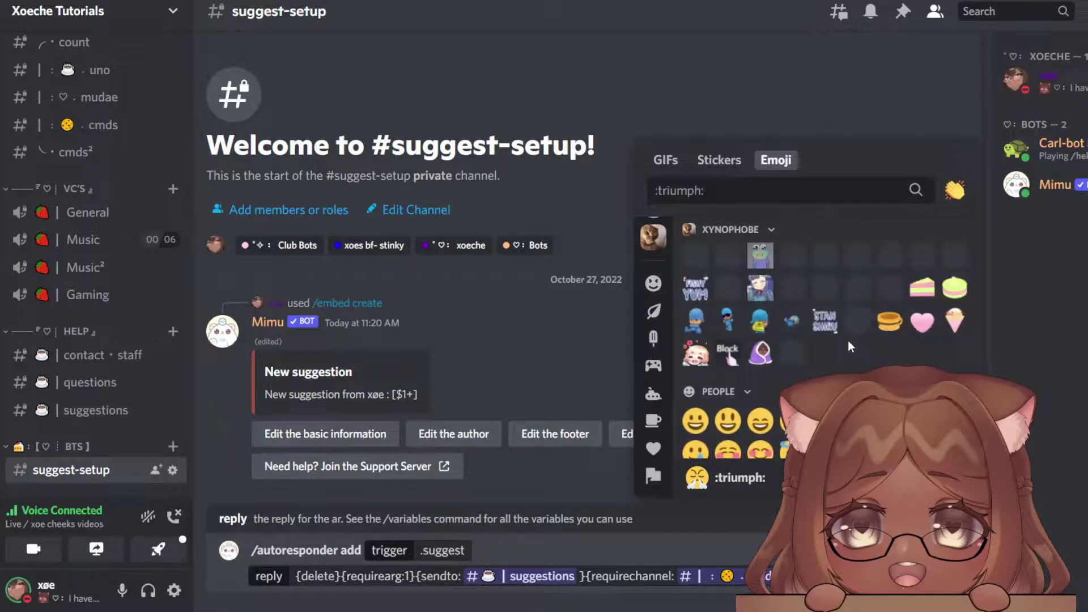
pyautogui.scroll(-3, 849, 343)
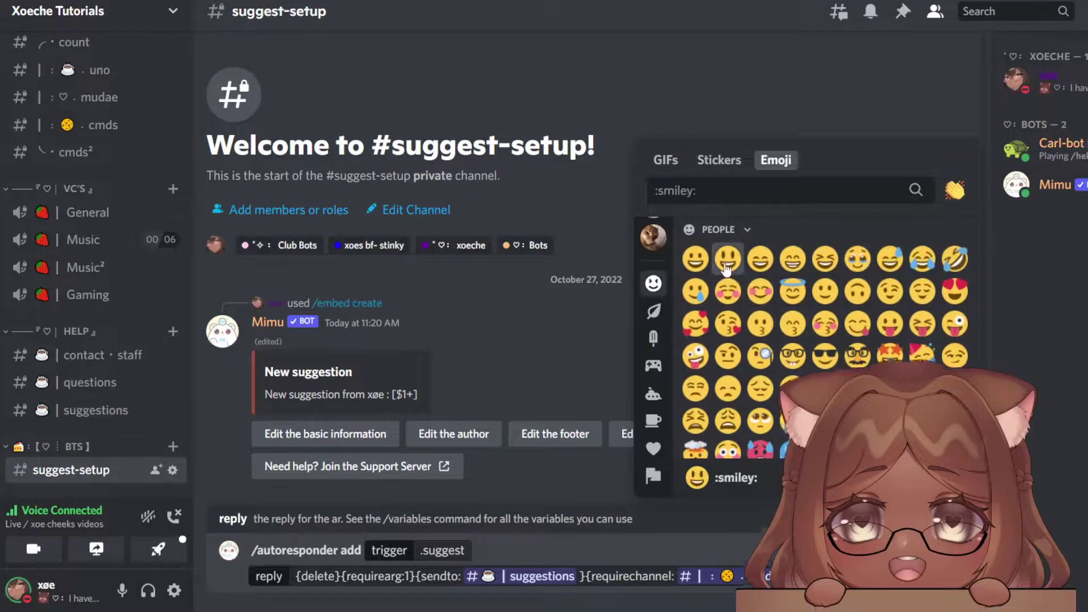
pyautogui.click(726, 262)
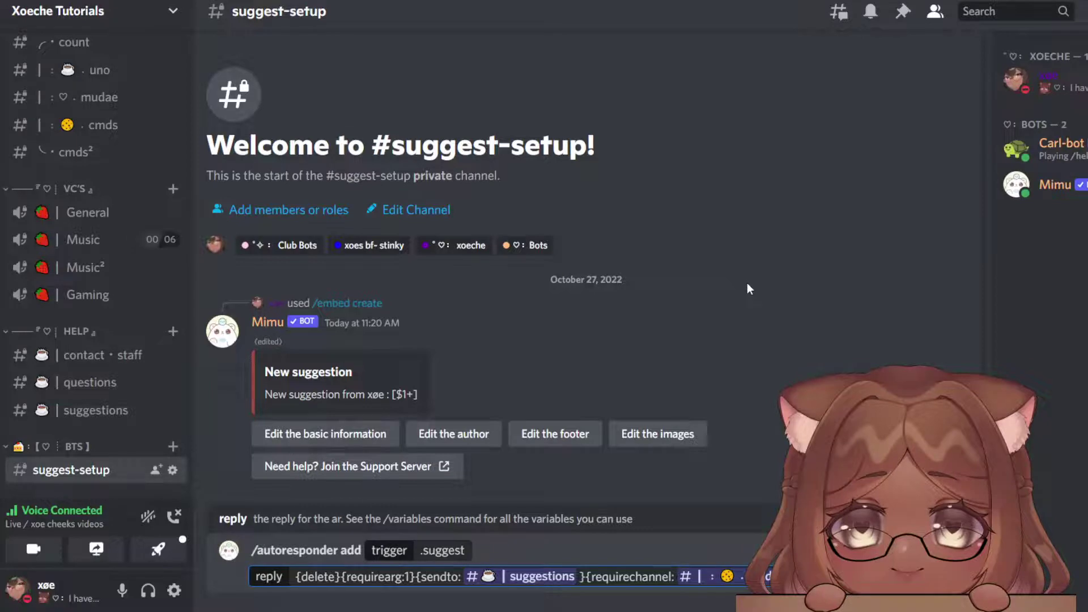
# - Add {reactreply:} variables to the autoresponder's reply, using the smiley and angry-face emojis
pyautogui.write('{reactreply:')
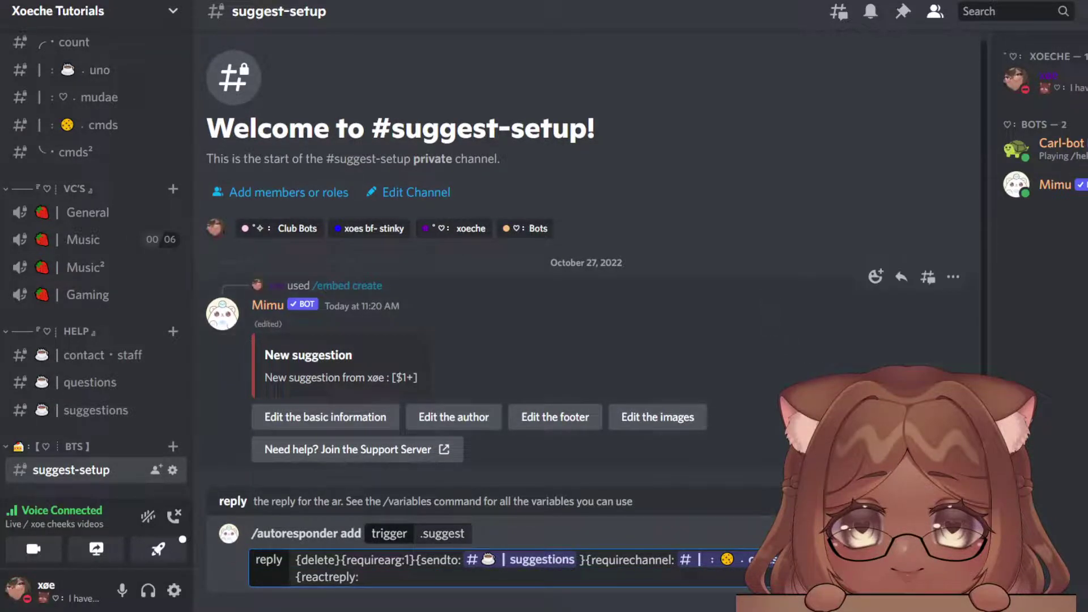
pyautogui.hotkey('ctrl', 'e')
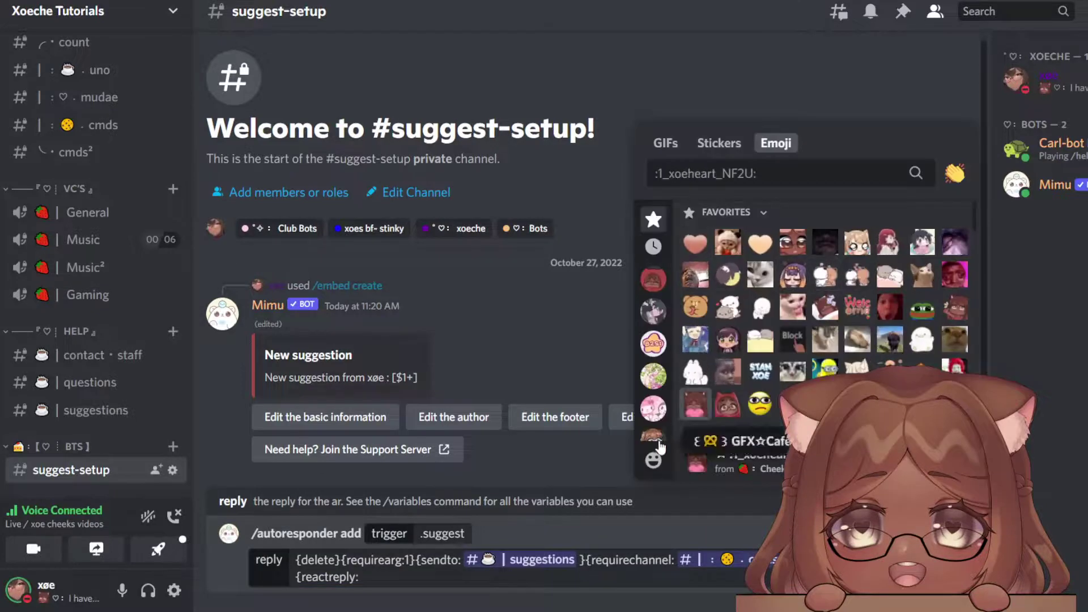
pyautogui.click(653, 460)
pyautogui.click(889, 403)
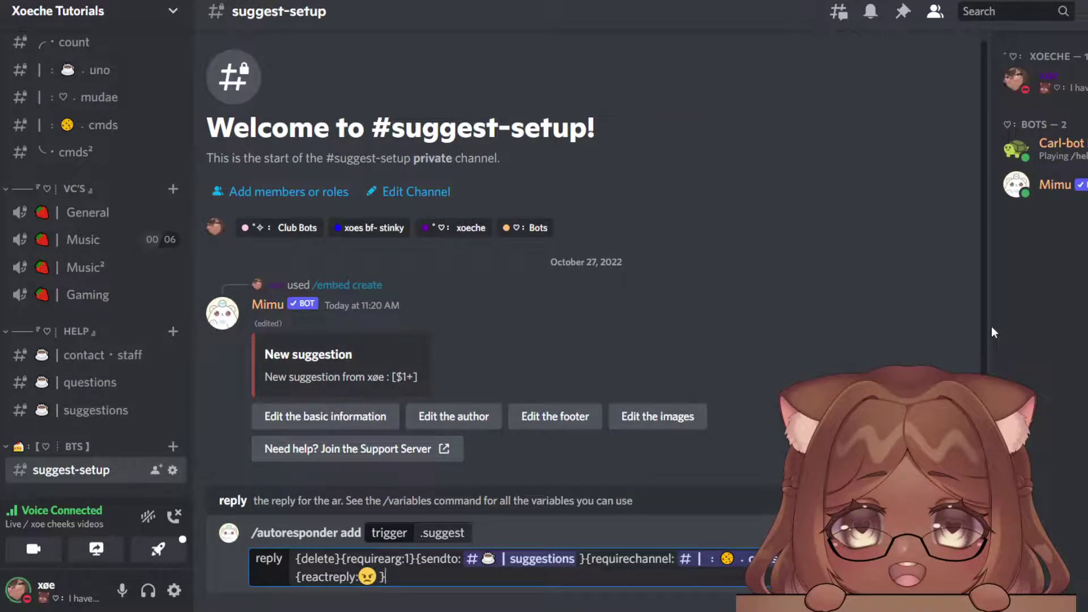
# - Finish the reply with the {embed:suggest} variable and submit the .suggest autoresponder
pyautogui.write('{embed:')
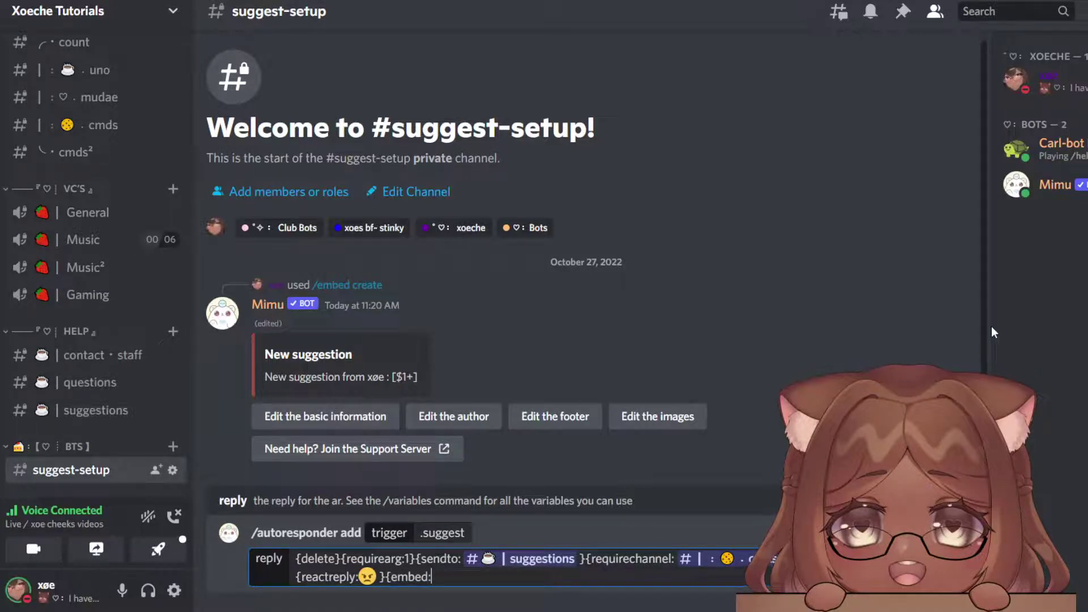
pyautogui.write('suggest')
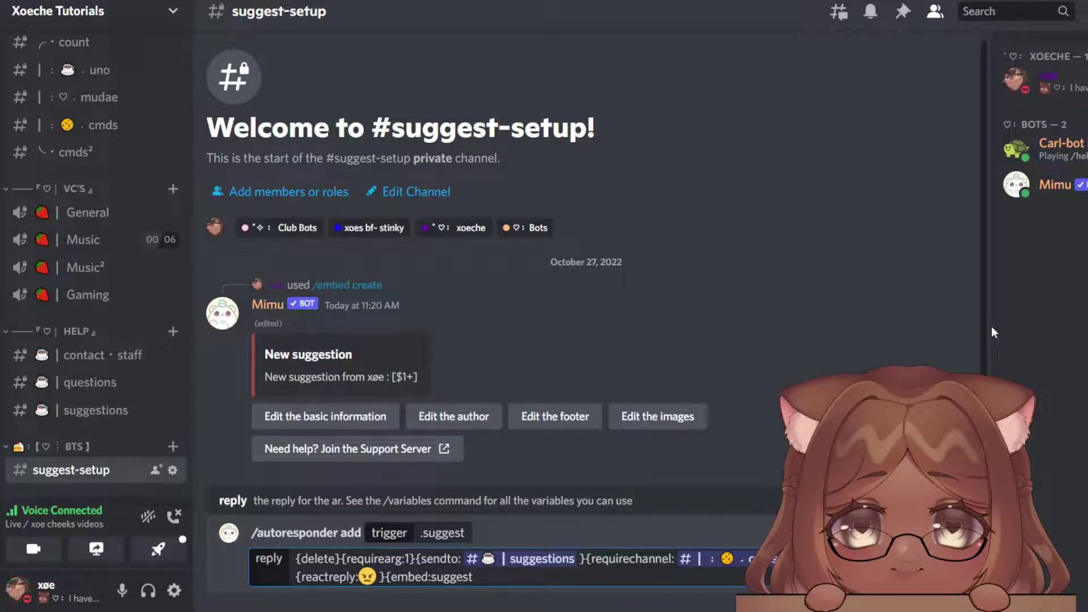
pyautogui.write('}')
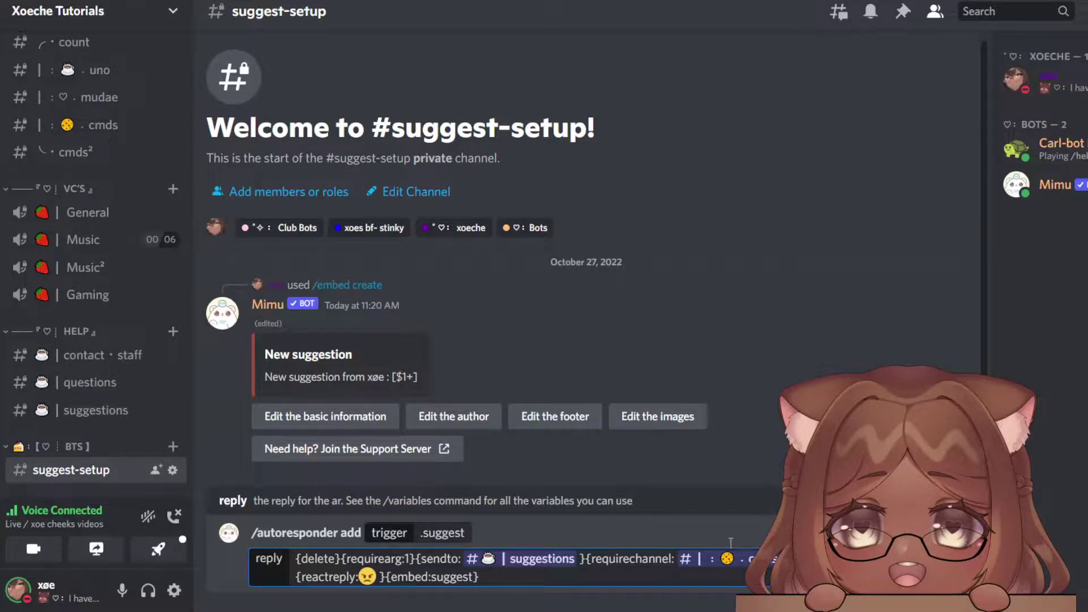
pyautogui.press('Return')
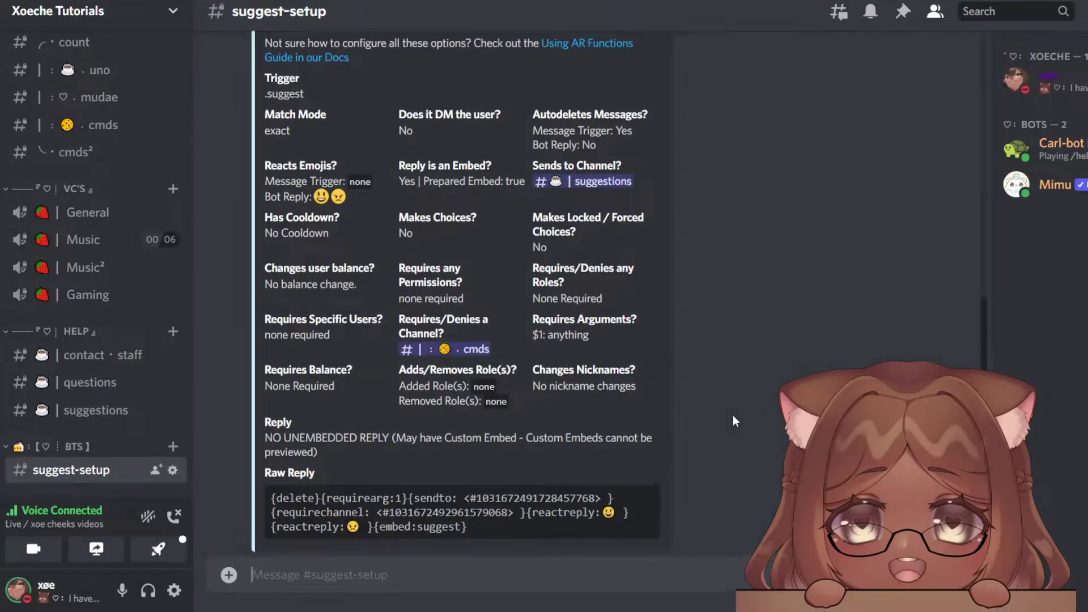
# - Set the match mode of the .suggest autoresponder to startswith with Mimu's /autoresponder editmatchmode command
pyautogui.scroll(3, 733, 415)
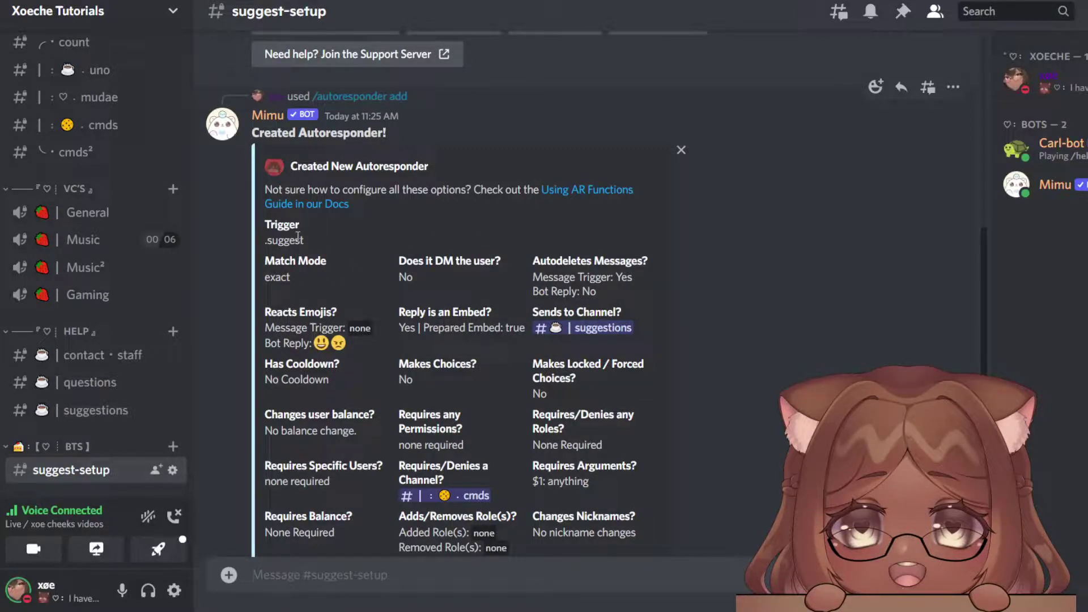
pyautogui.write('/')
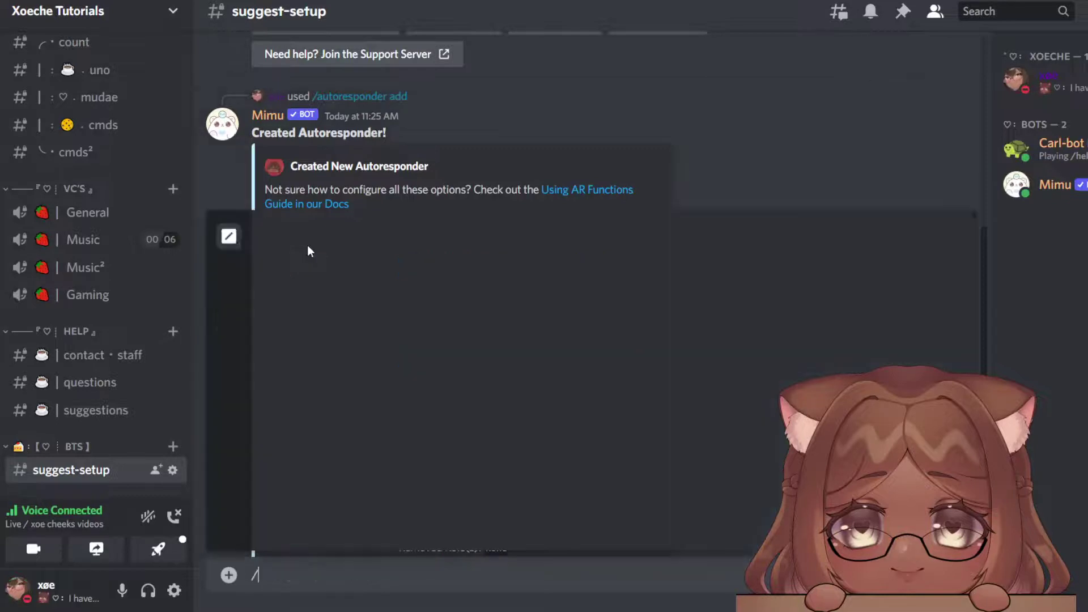
pyautogui.write('auto')
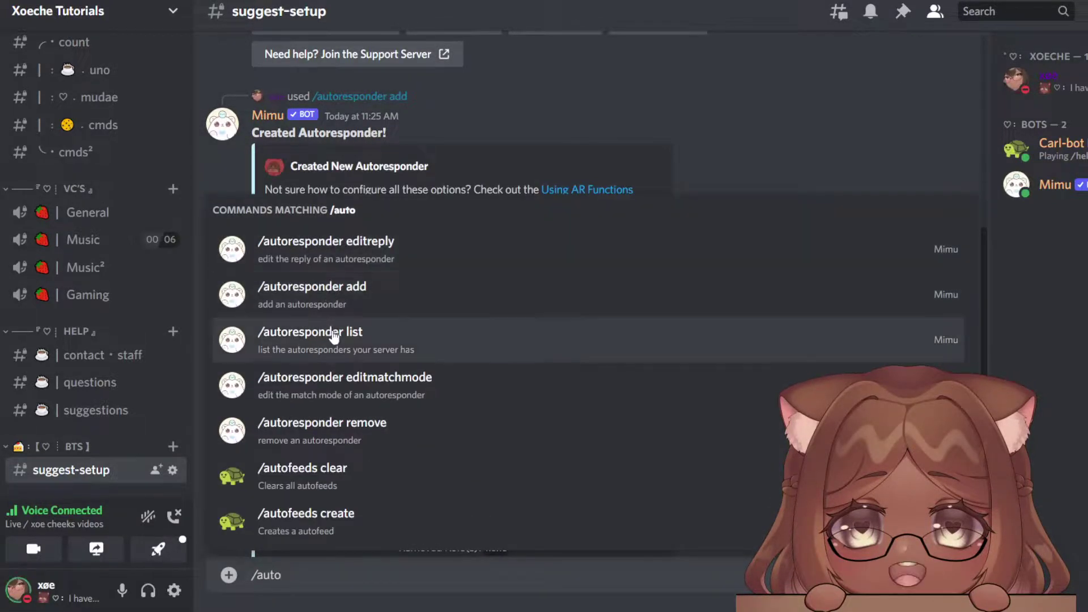
pyautogui.click(345, 378)
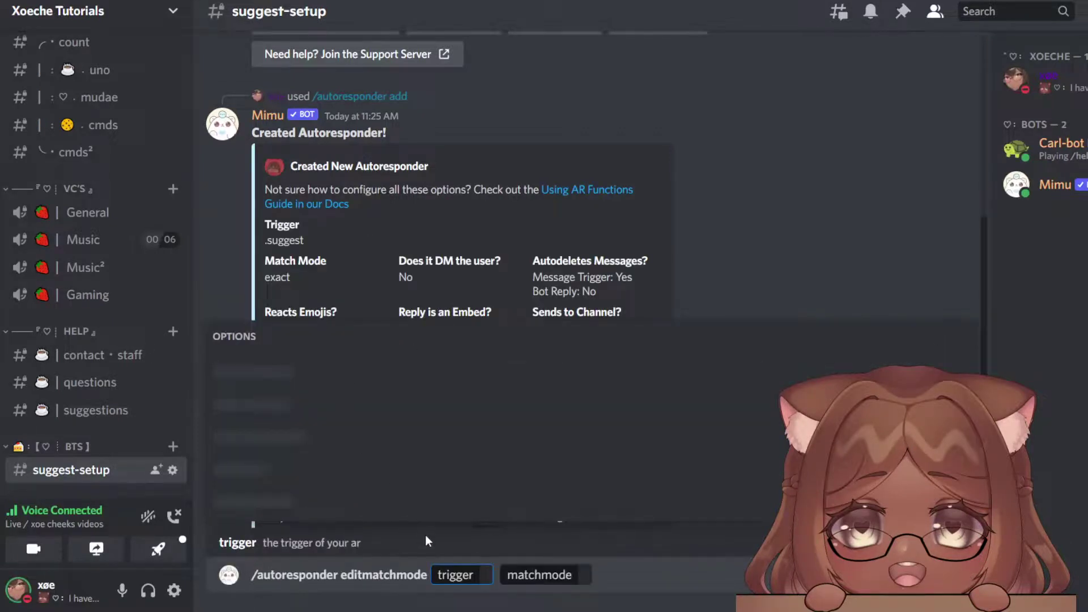
pyautogui.click(336, 506)
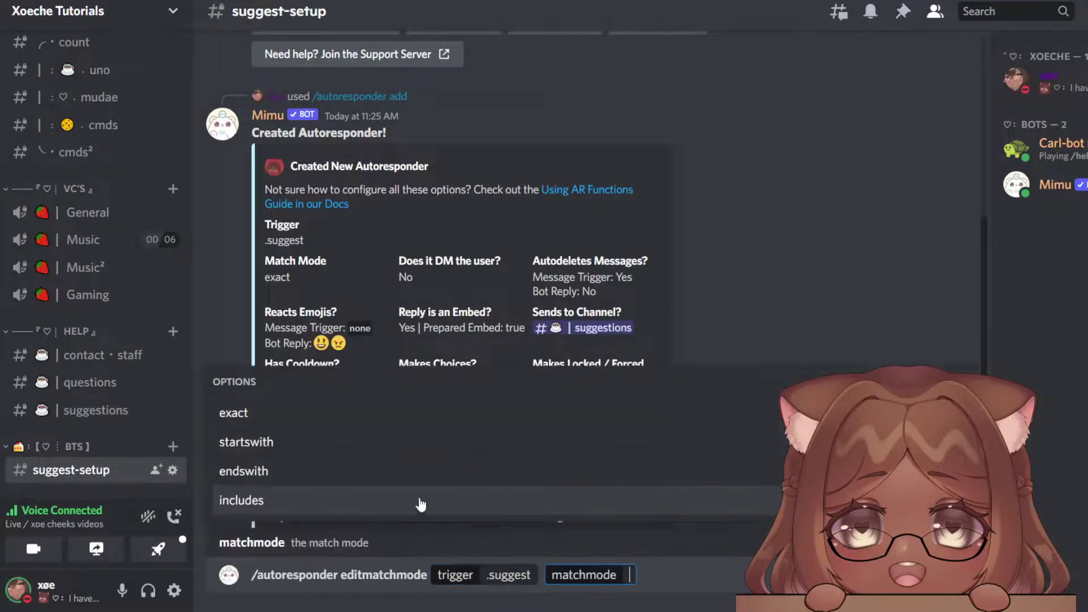
pyautogui.click(382, 448)
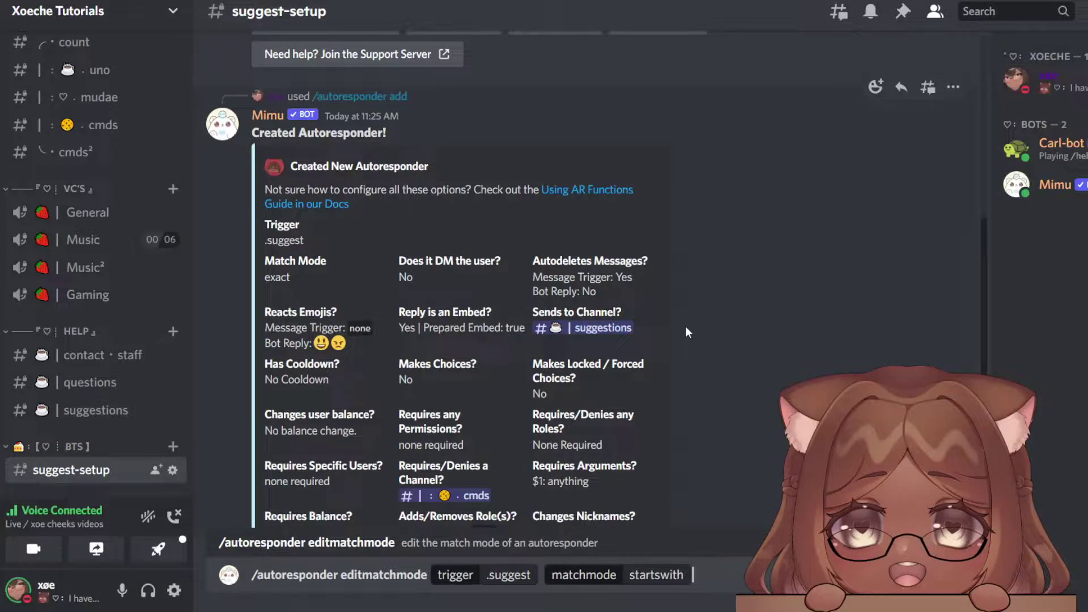
pyautogui.press('Return')
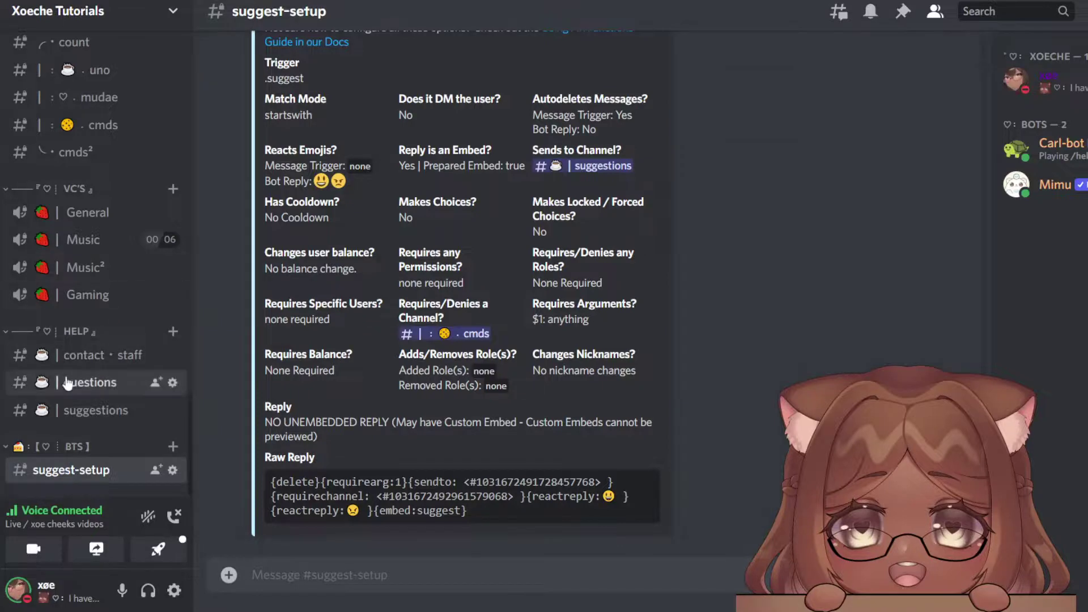
# - Test the autoresponder by sending ".suggest add mimu bot to the server" in the first cmds channel
pyautogui.click(126, 124)
pyautogui.write('.sugges')
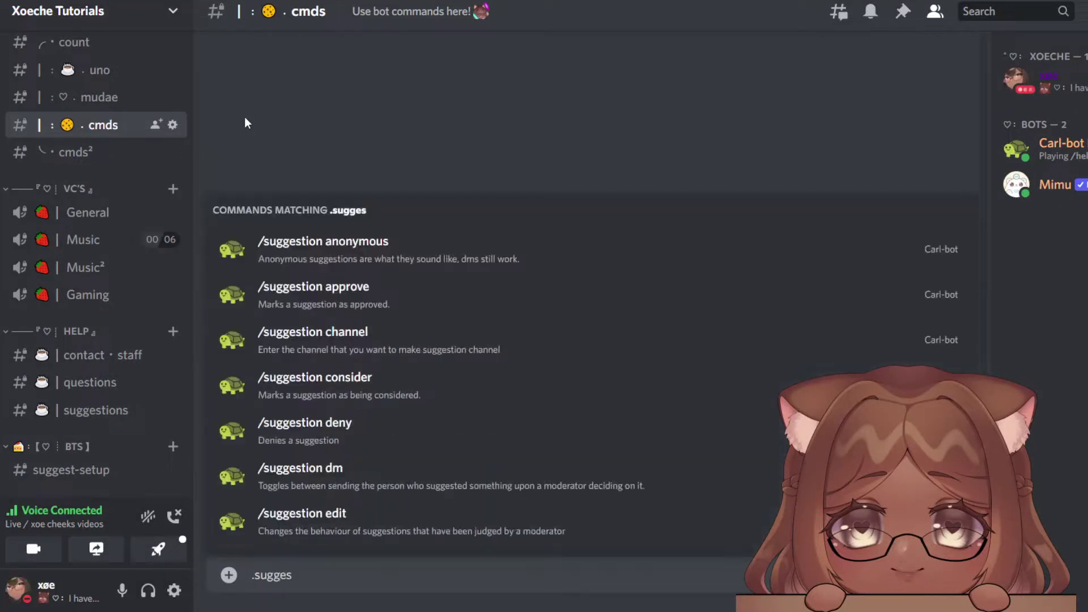
pyautogui.write('t add')
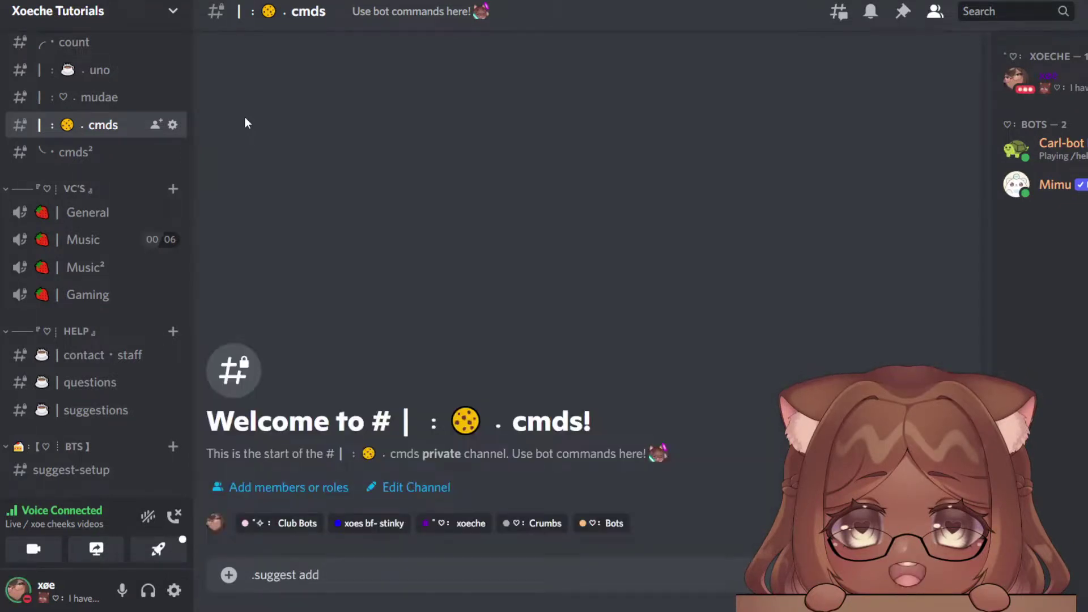
pyautogui.write(' mimu b')
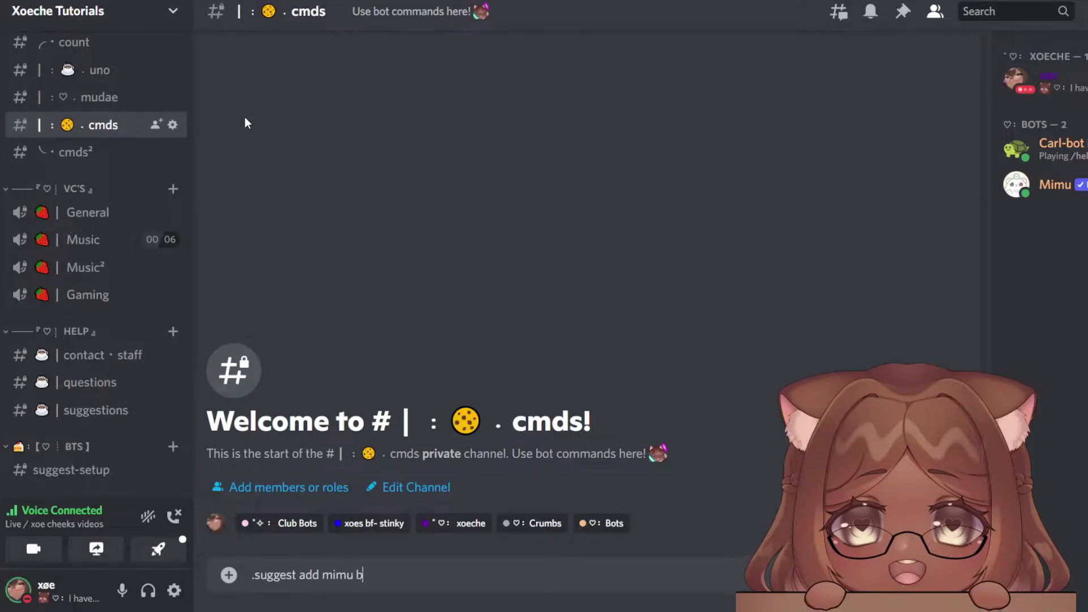
pyautogui.write('ot to')
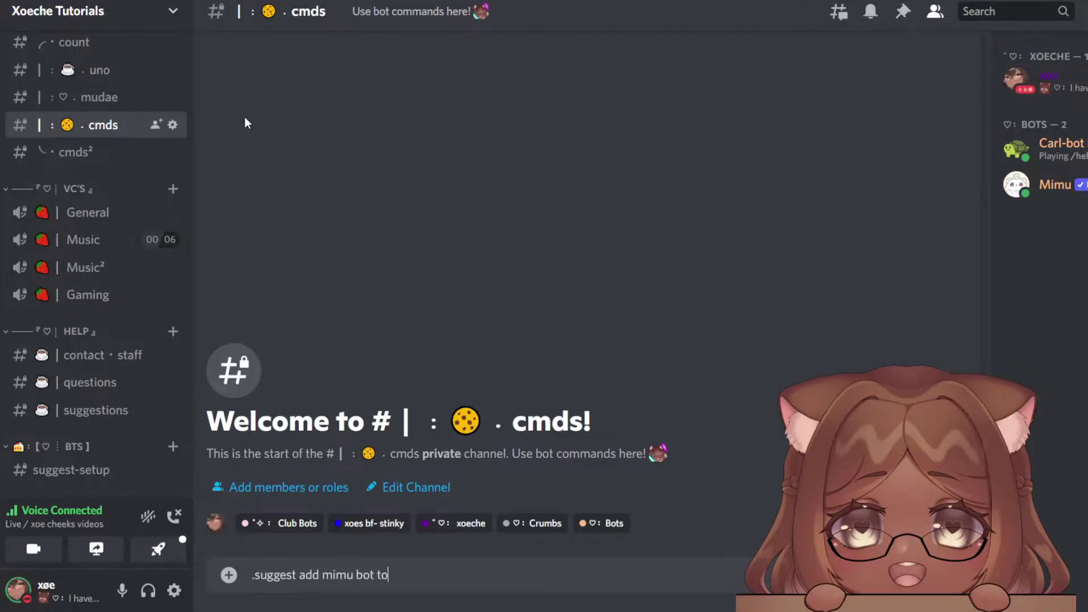
pyautogui.write(' the server')
pyautogui.press('Return')
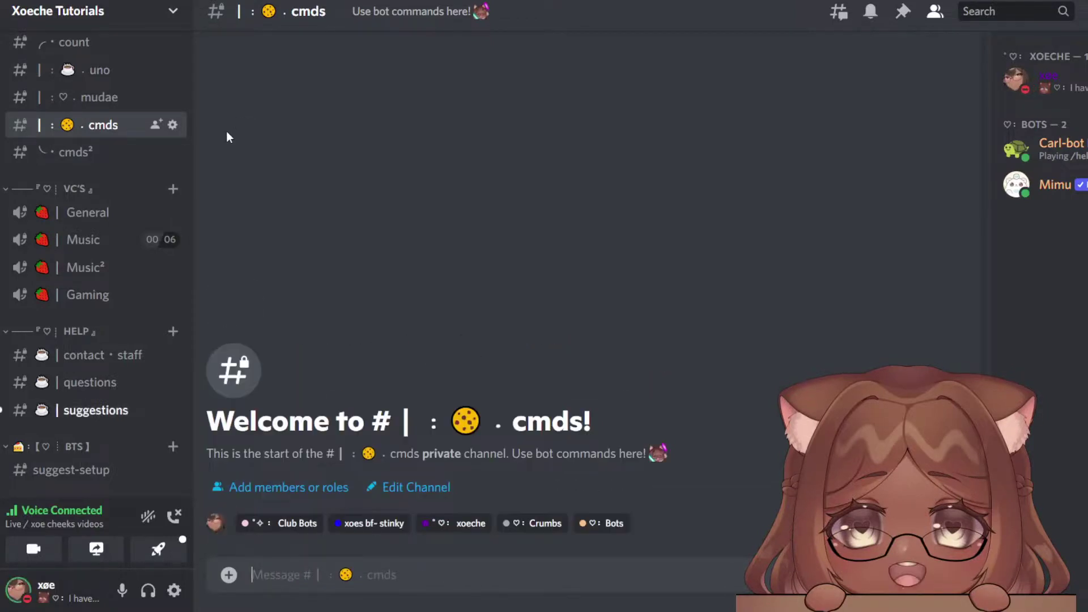
# - In the suggestions channel, try the smiley reaction on Mimu's new suggestion, remove it, and react with the angry face
pyautogui.click(63, 410)
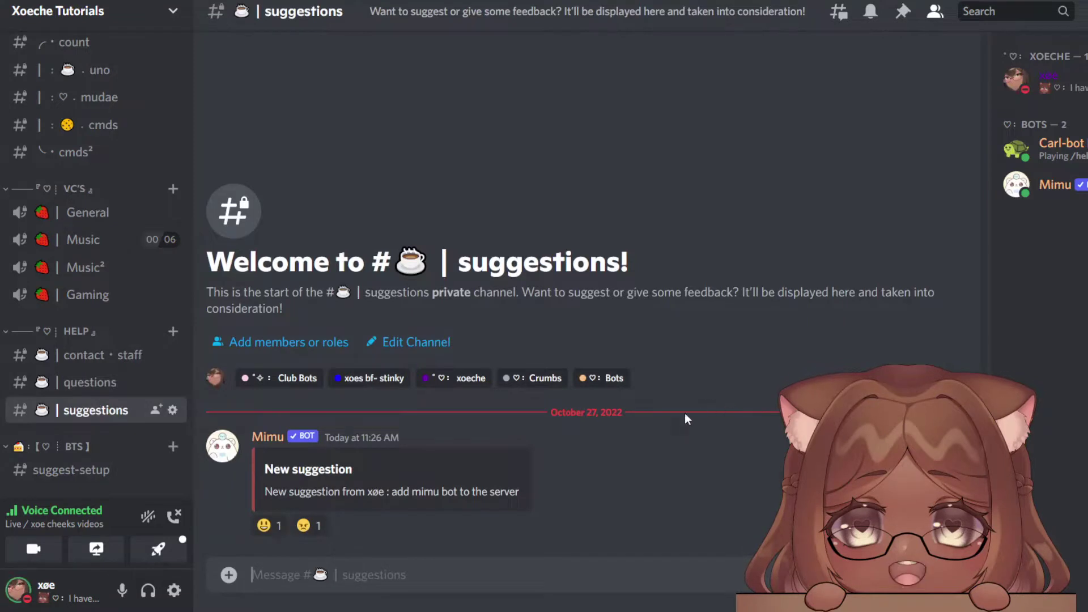
pyautogui.click(281, 533)
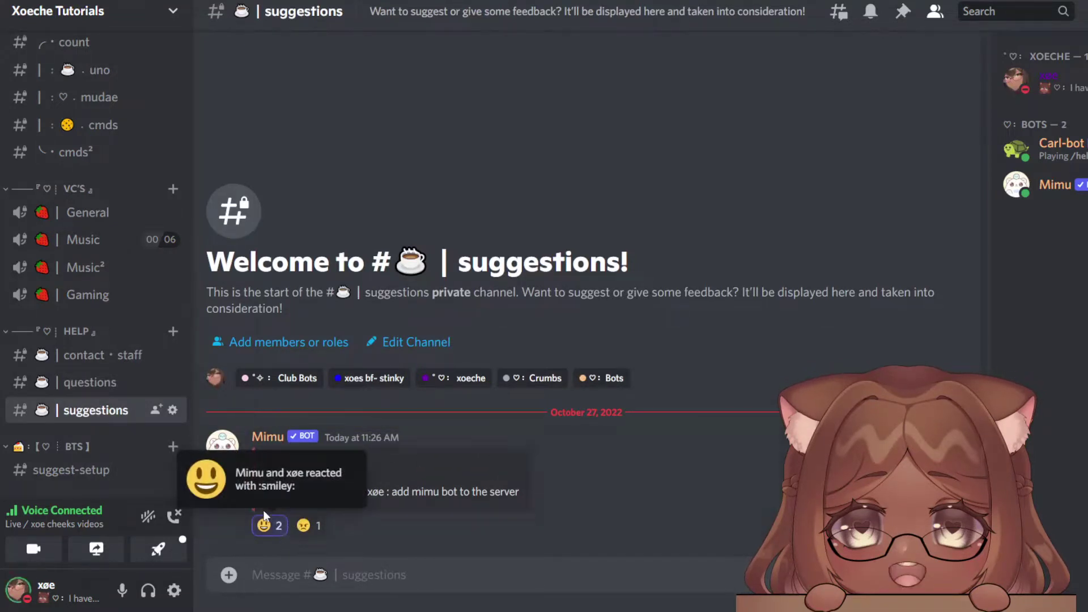
pyautogui.click(284, 535)
pyautogui.click(307, 526)
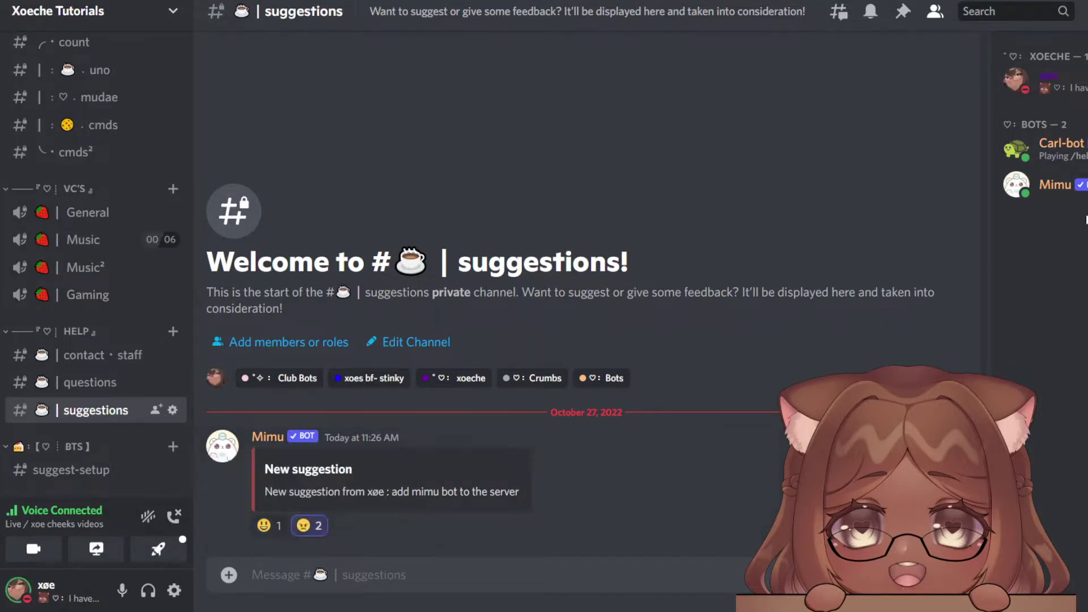